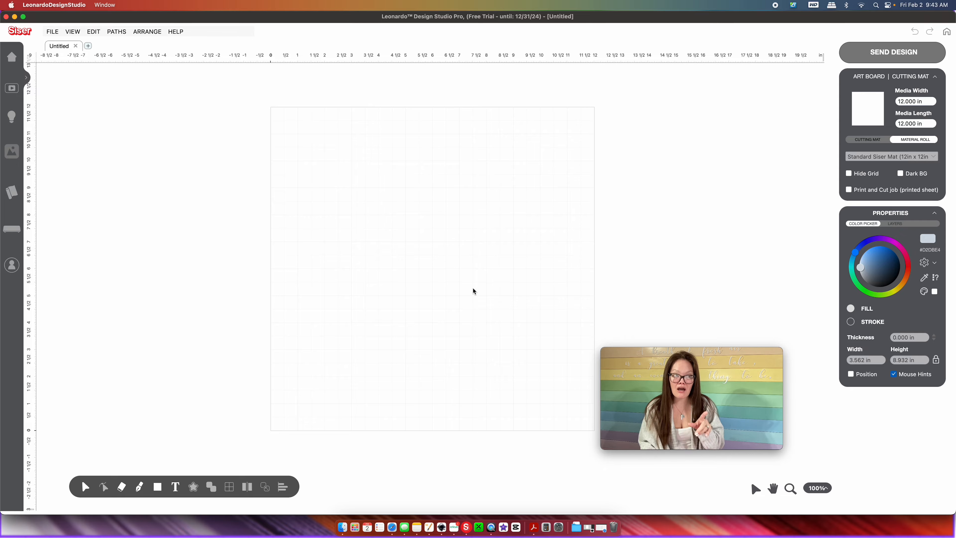
# Import the first JPEG, the shelf photo, from the "picture in text photos" folder as a Print and Cut image
pyautogui.press('super+i')
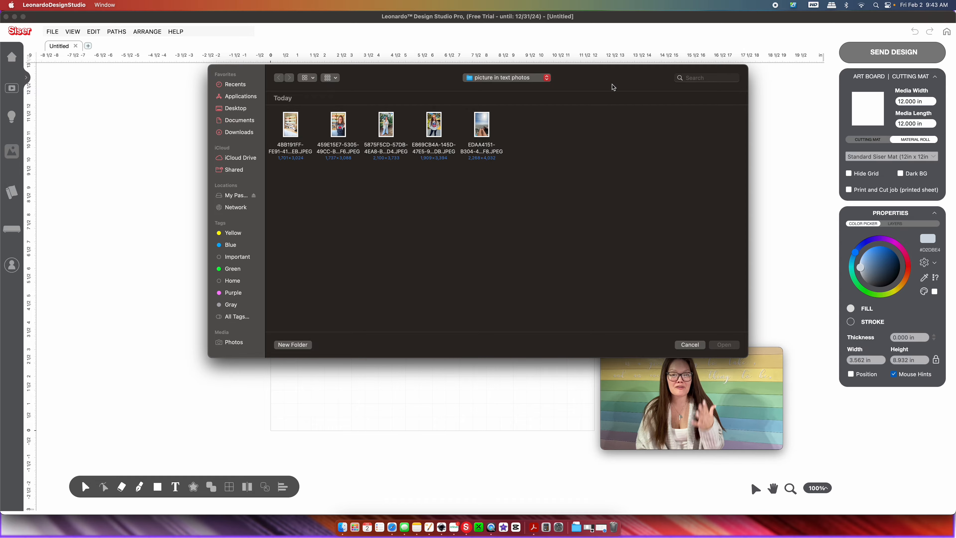
pyautogui.moveTo(616, 85); pyautogui.dragTo(722, 64)
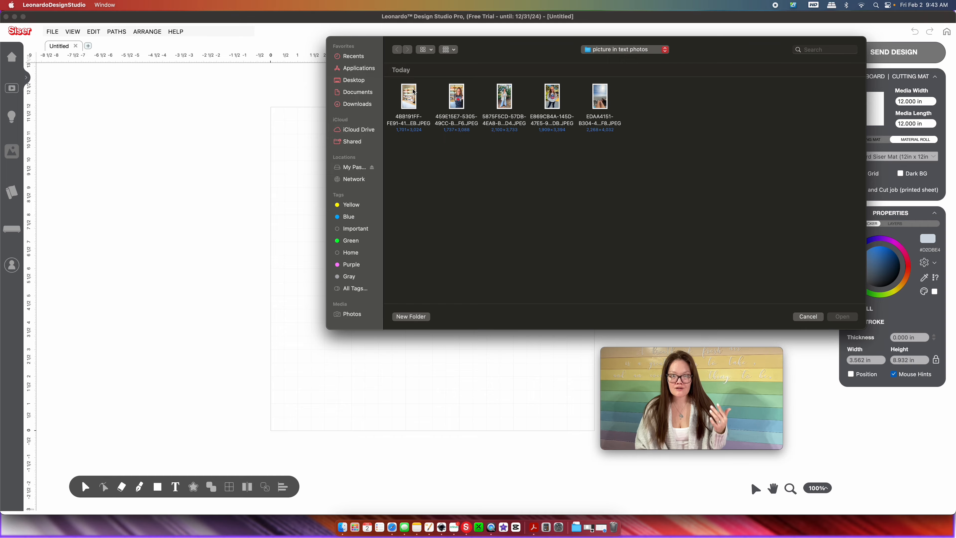
pyautogui.click(410, 102)
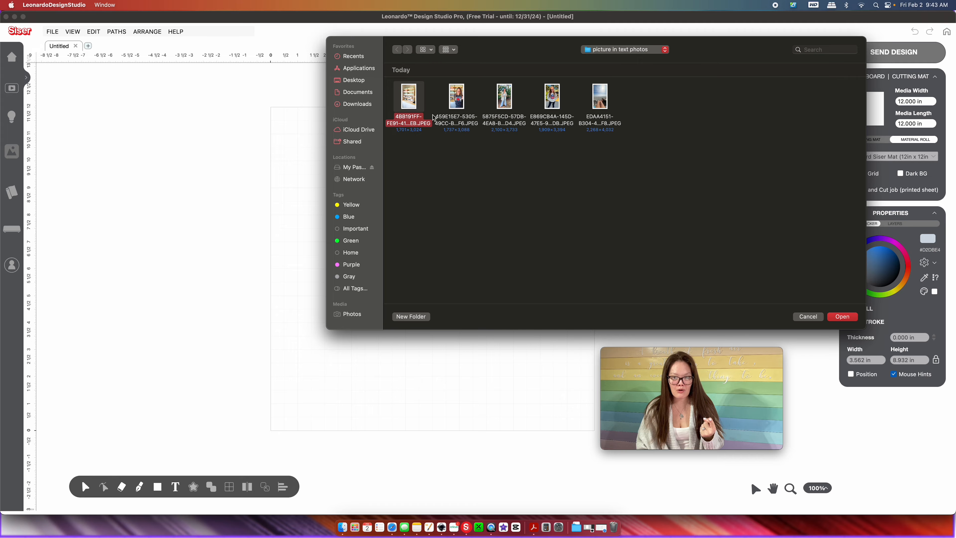
pyautogui.click(842, 317)
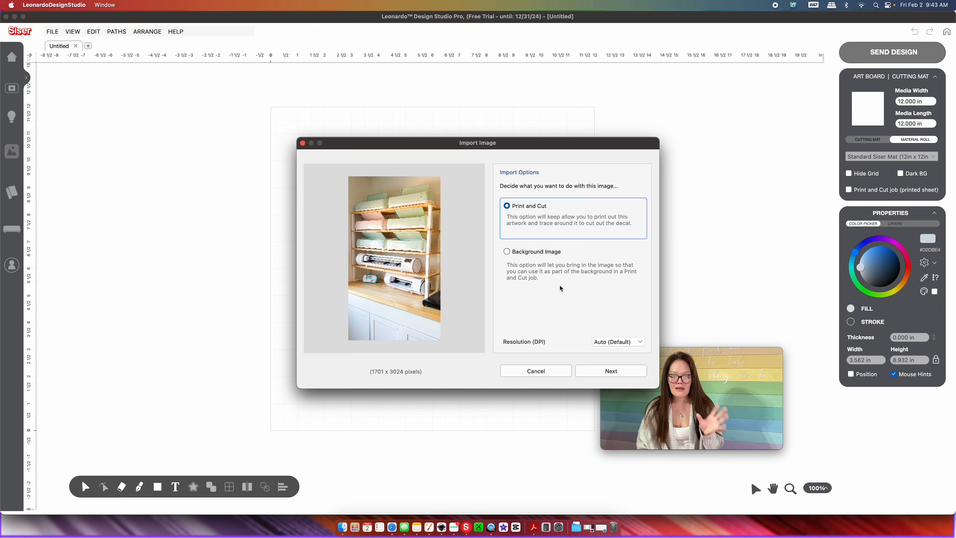
pyautogui.moveTo(536, 145); pyautogui.dragTo(439, 126)
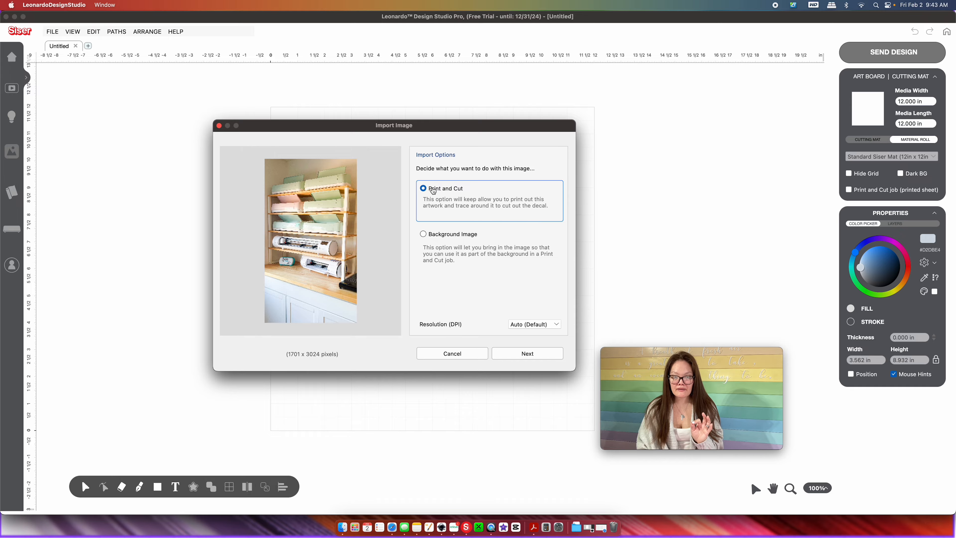
pyautogui.click(516, 354)
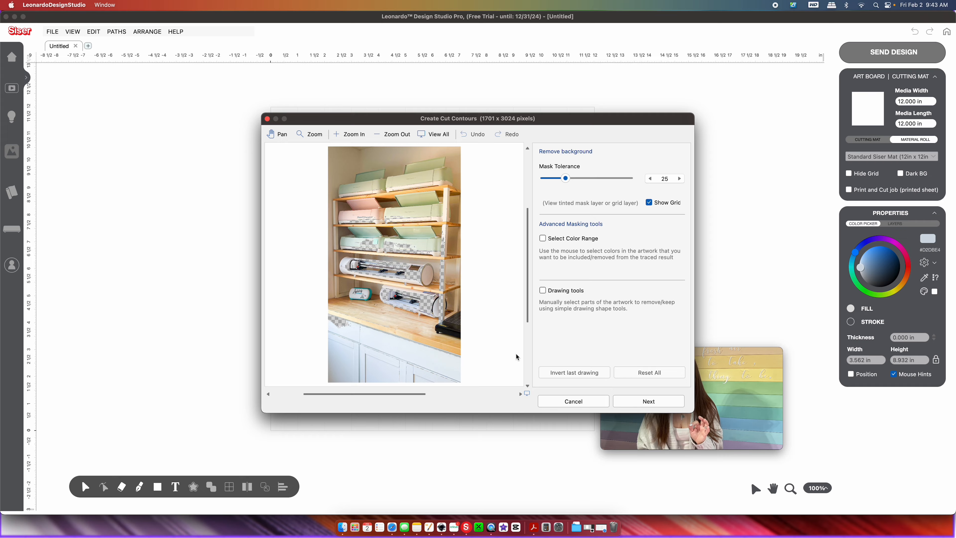
# Set the mask tolerance to 0 so none of the photo's background is removed, and proceed to the traced contours
pyautogui.moveTo(537, 122); pyautogui.dragTo(441, 85)
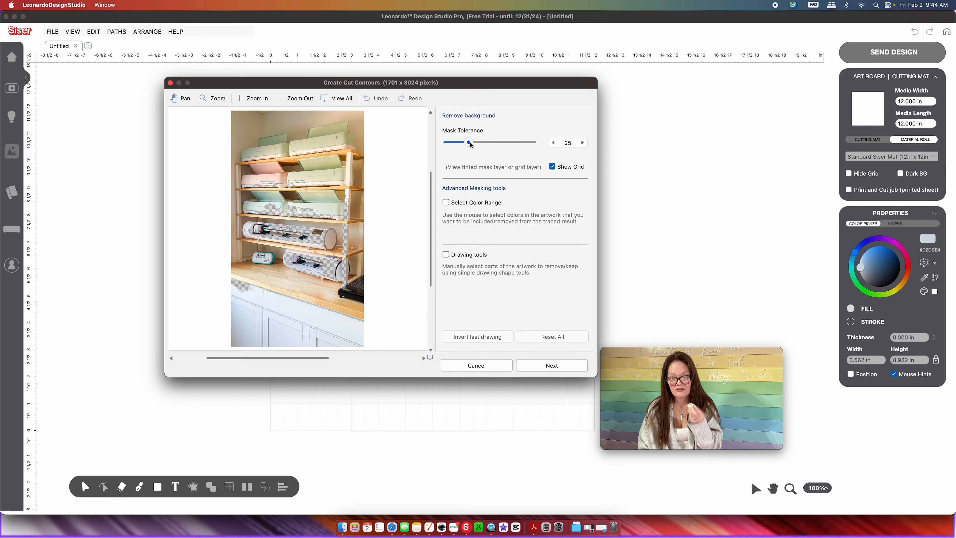
pyautogui.moveTo(469, 143); pyautogui.dragTo(447, 142)
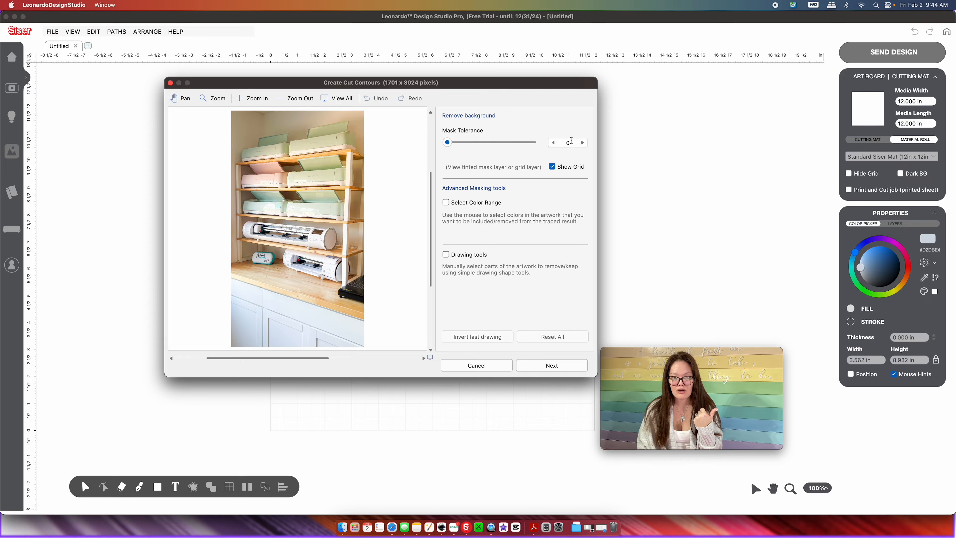
pyautogui.click(535, 366)
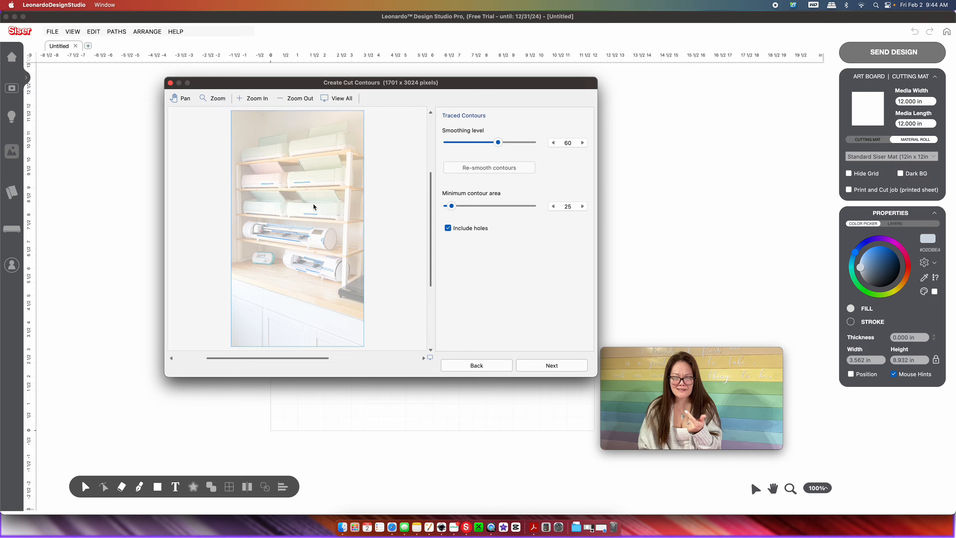
# Exclude holes from the traced contours and finish the cut contour with the artwork clipped and no offset
pyautogui.click(448, 228)
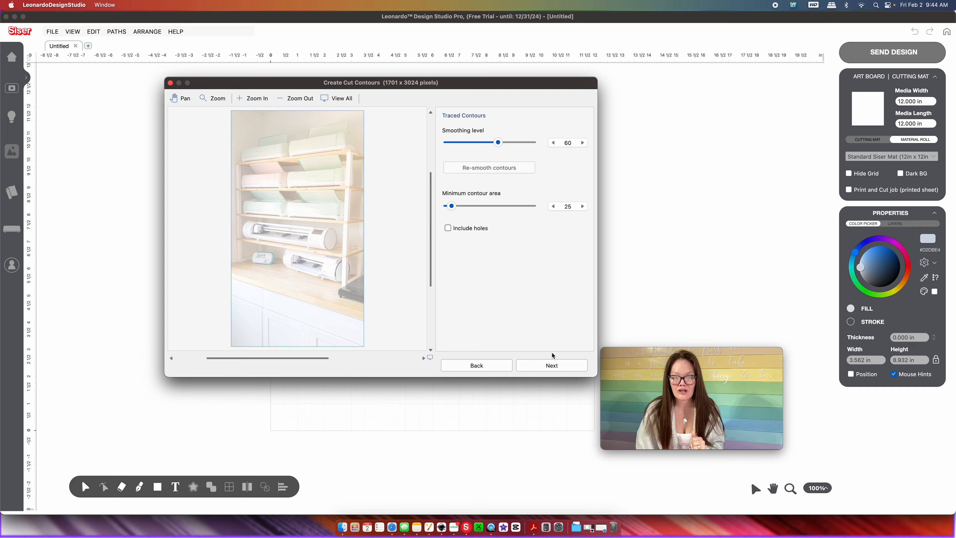
pyautogui.click(542, 366)
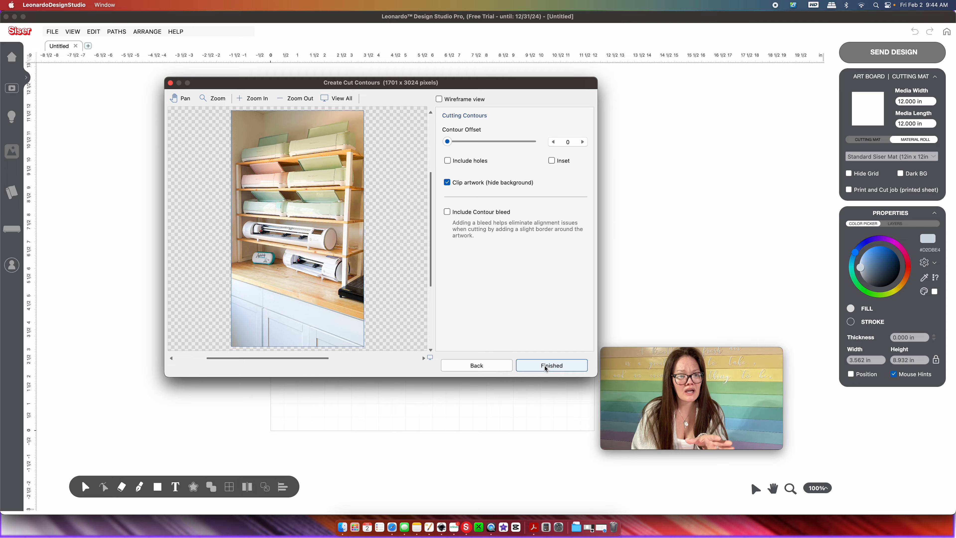
pyautogui.click(545, 368)
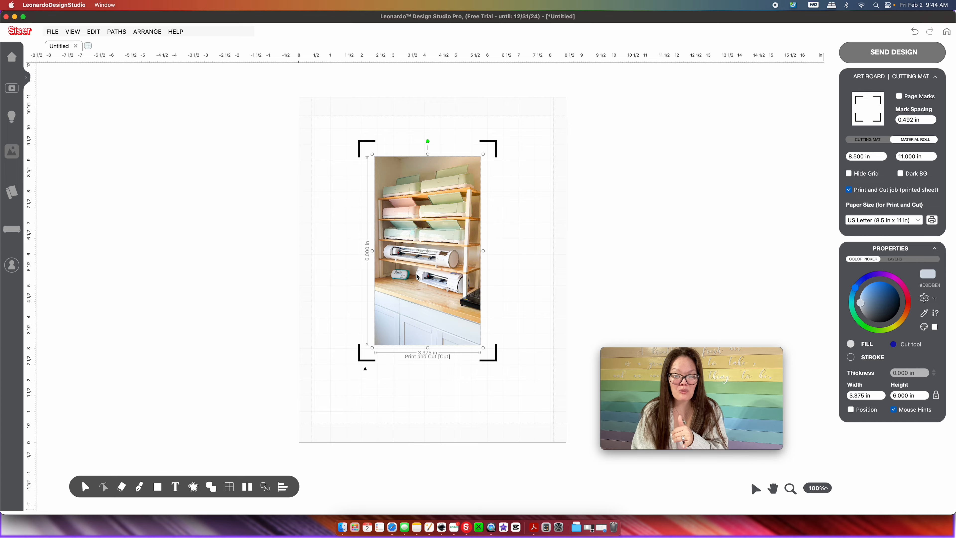
# Start a new text object and enter the letter "A"
pyautogui.moveTo(181, 488)
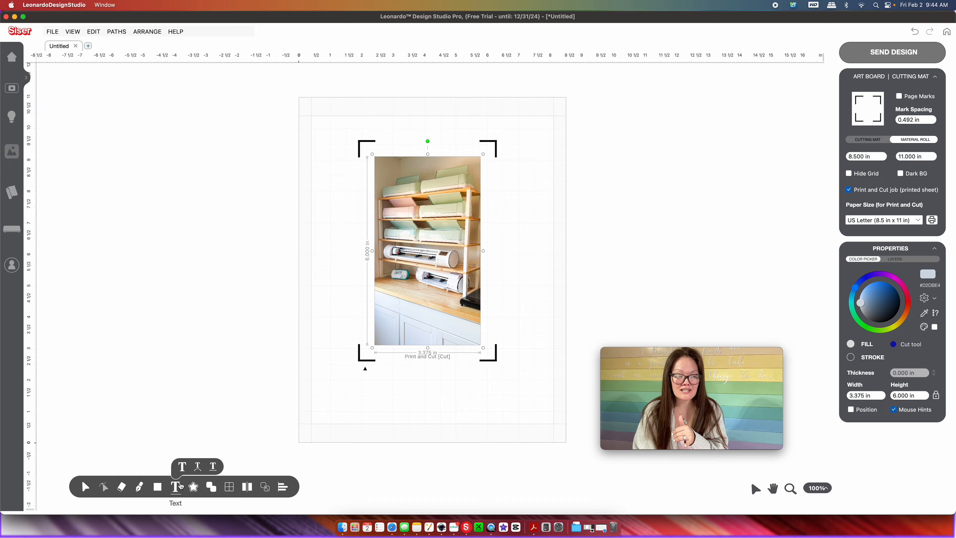
pyautogui.click(182, 467)
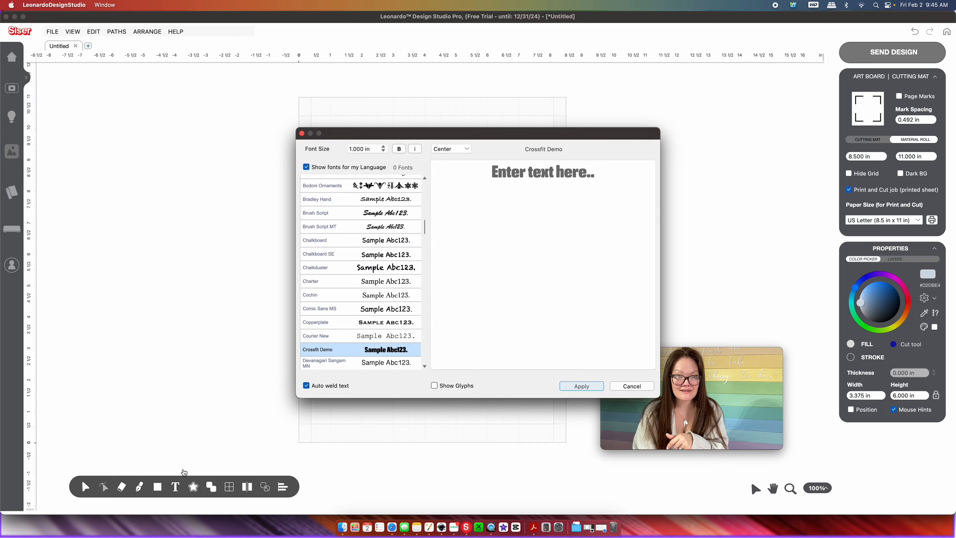
pyautogui.click(536, 177)
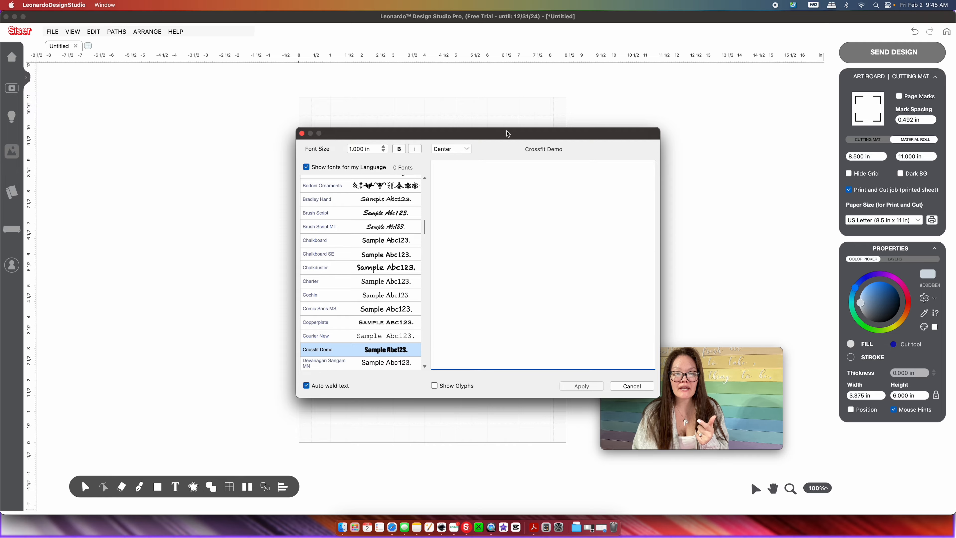
pyautogui.moveTo(507, 135); pyautogui.dragTo(397, 123)
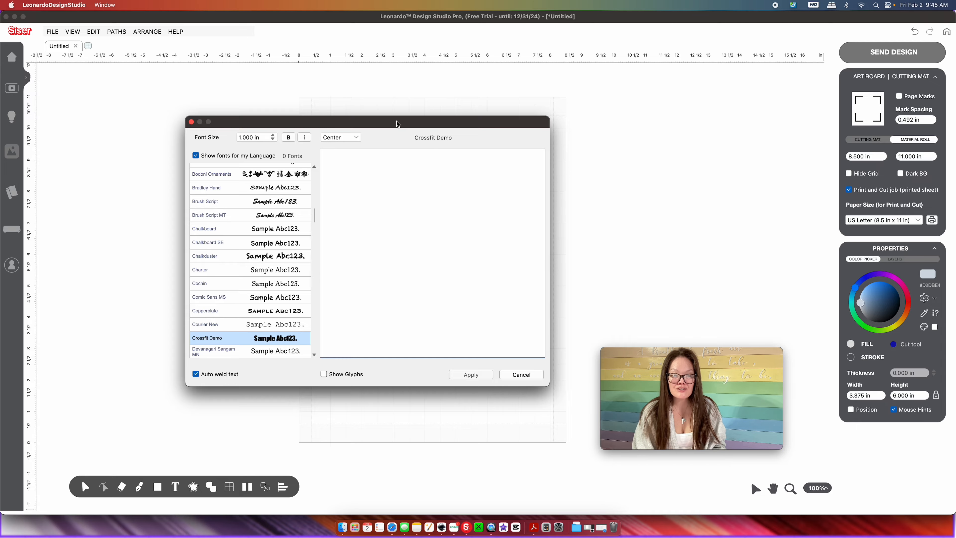
pyautogui.write('A')
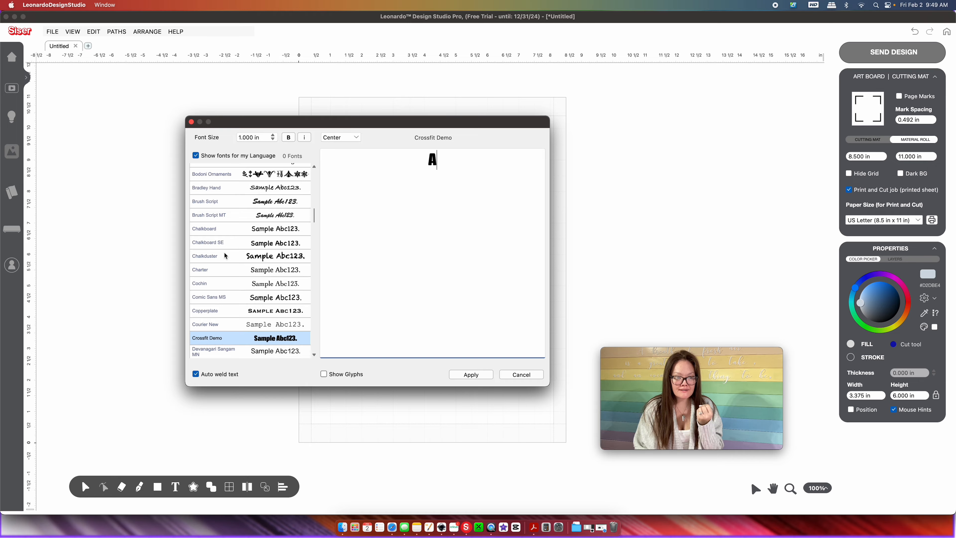
# Compare bold fonts for the letter, choose Impact, and place the text on the artboard
pyautogui.scroll(-3, 225, 255)
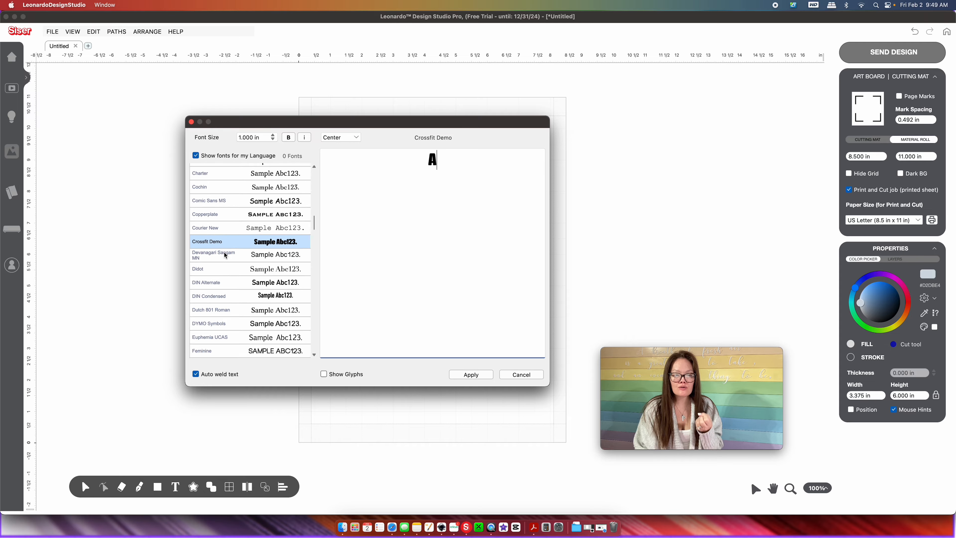
pyautogui.scroll(-3, 225, 255)
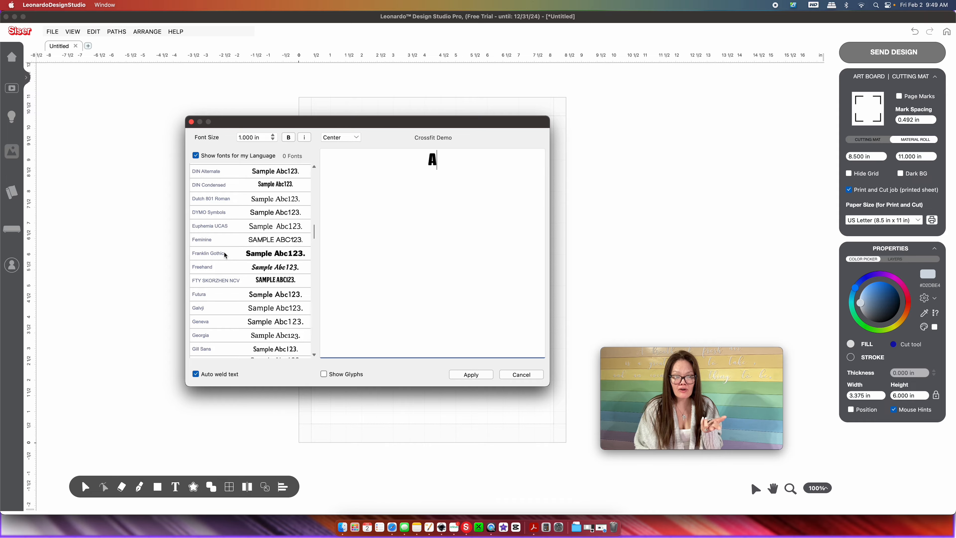
pyautogui.click(225, 255)
pyautogui.click(255, 283)
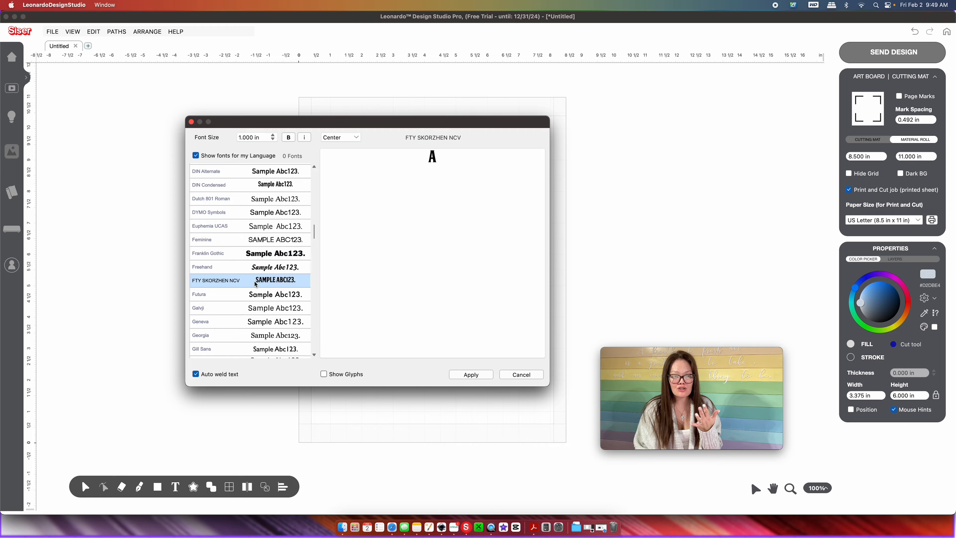
pyautogui.scroll(-6, 255, 283)
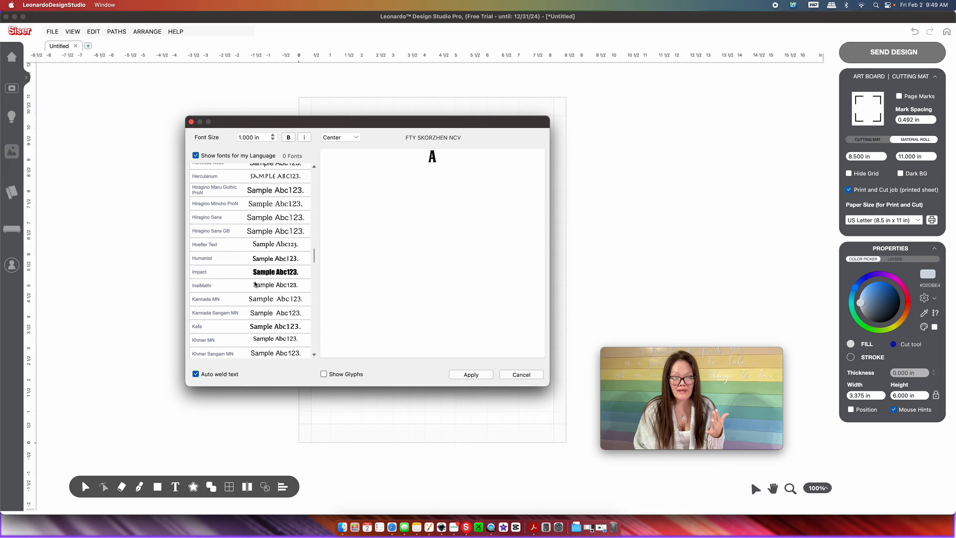
pyautogui.click(257, 275)
pyautogui.scroll(-1, 253, 274)
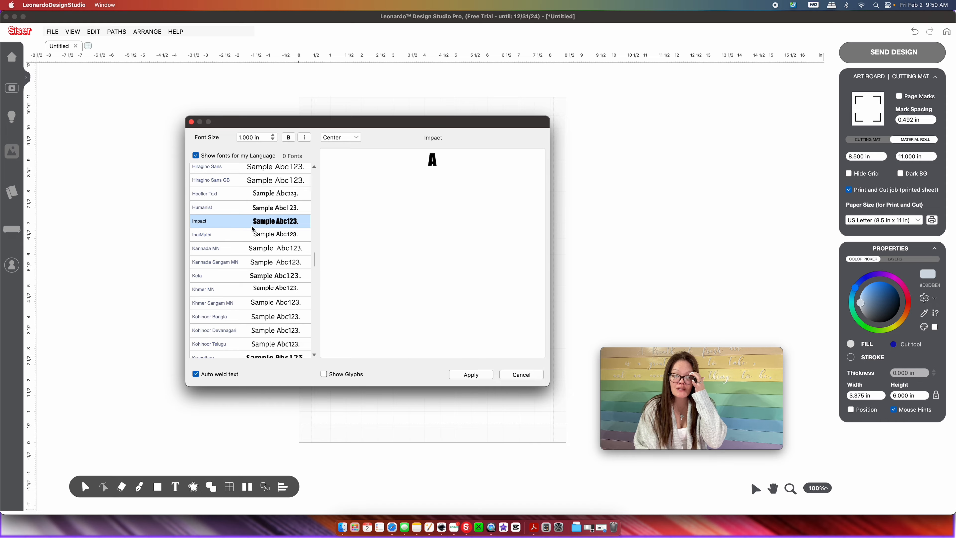
pyautogui.click(473, 375)
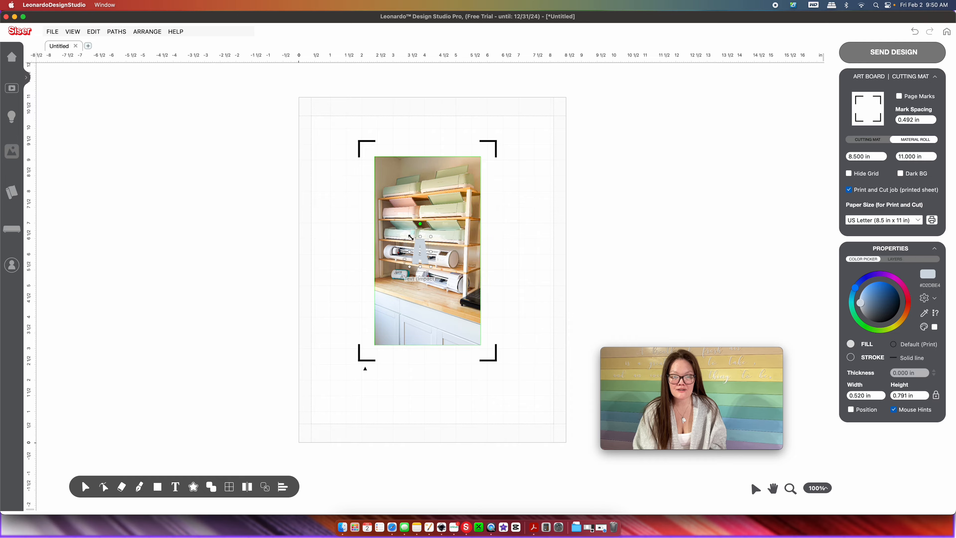
# Enlarge the letter A to about 3.2 in wide by 4.87 in high and position it over the photo
pyautogui.moveTo(409, 236); pyautogui.dragTo(336, 144)
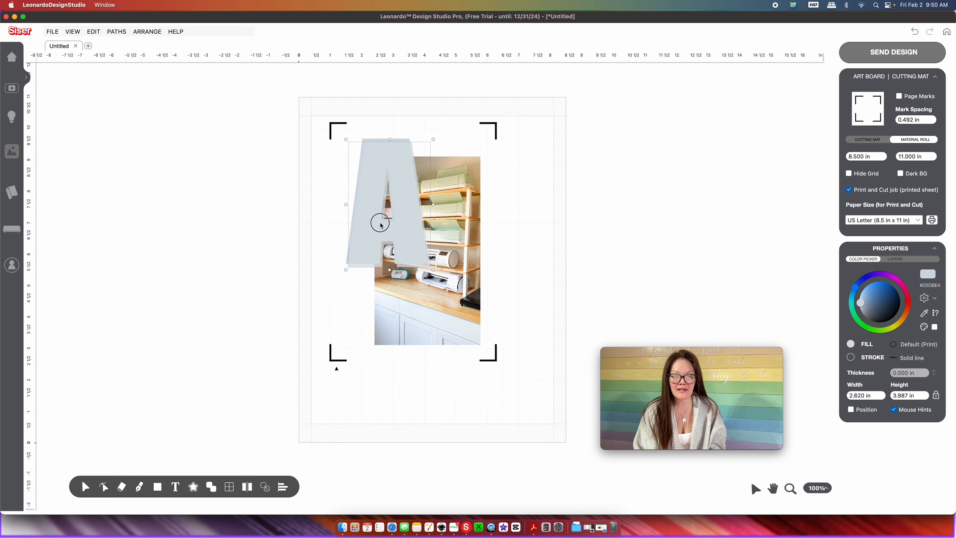
pyautogui.moveTo(374, 217); pyautogui.dragTo(410, 242)
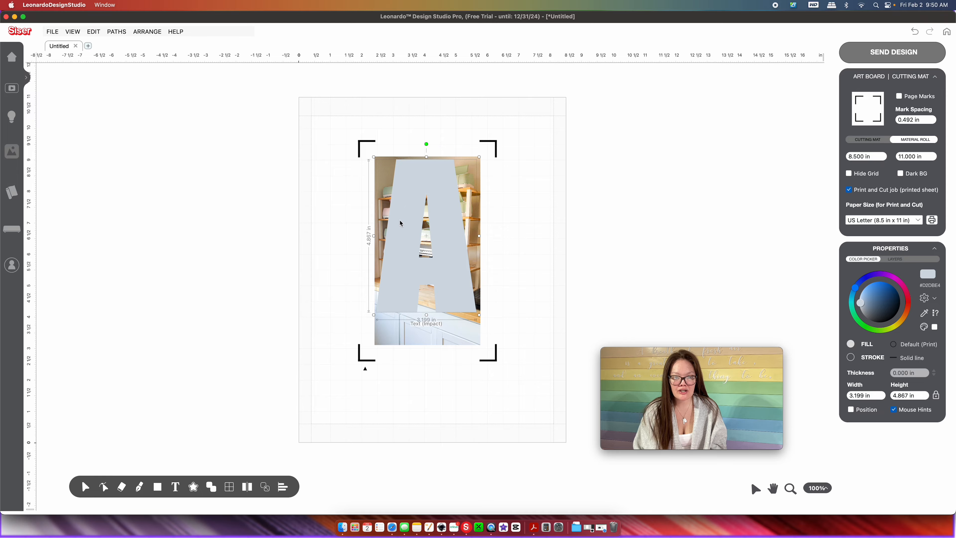
pyautogui.moveTo(409, 219); pyautogui.dragTo(409, 221)
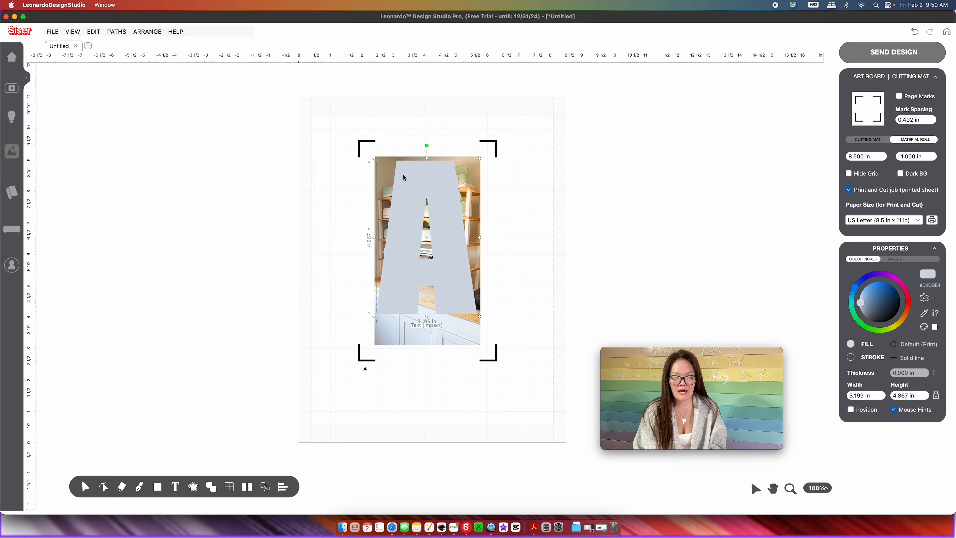
# Center the letter A horizontally over the photo and stretch it downward to about 5.68 in high
pyautogui.click(428, 221)
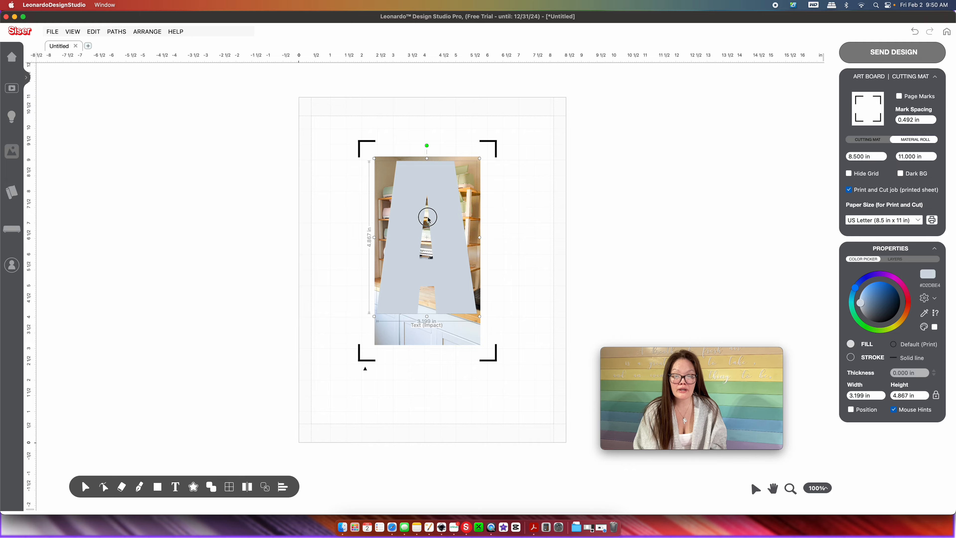
pyautogui.moveTo(428, 221); pyautogui.dragTo(415, 221)
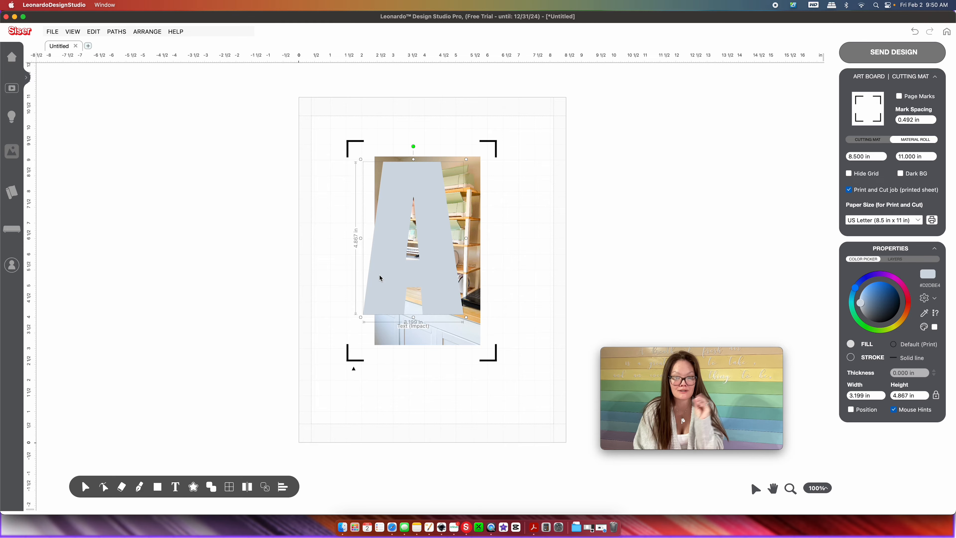
pyautogui.moveTo(380, 275); pyautogui.dragTo(399, 277)
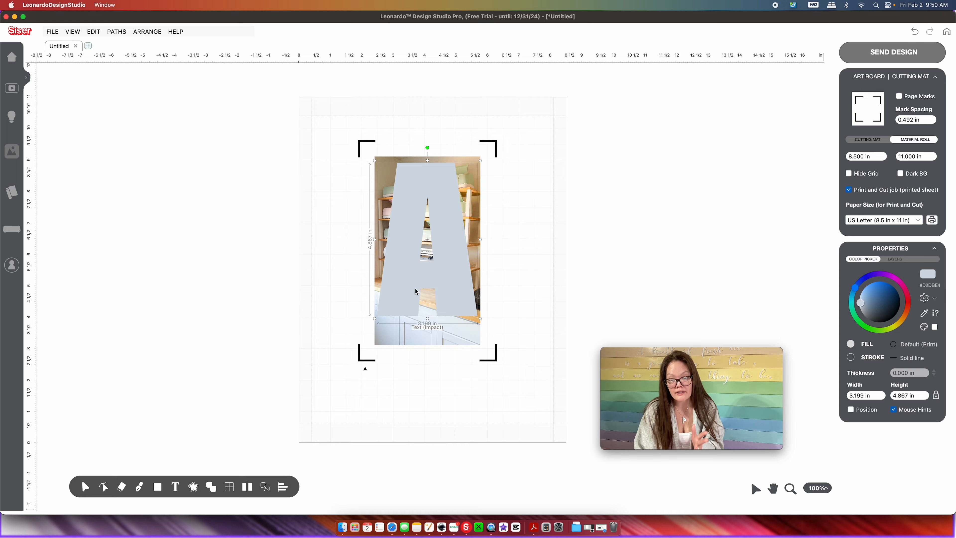
pyautogui.moveTo(428, 319); pyautogui.dragTo(428, 341)
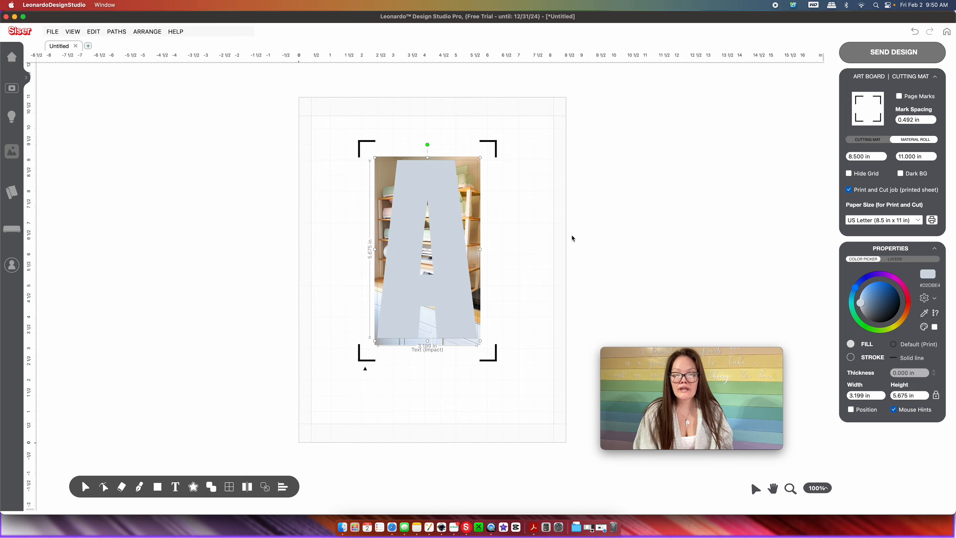
# Select both the letter A and the photo and intersect them so the photo fills the letter
pyautogui.click(542, 236)
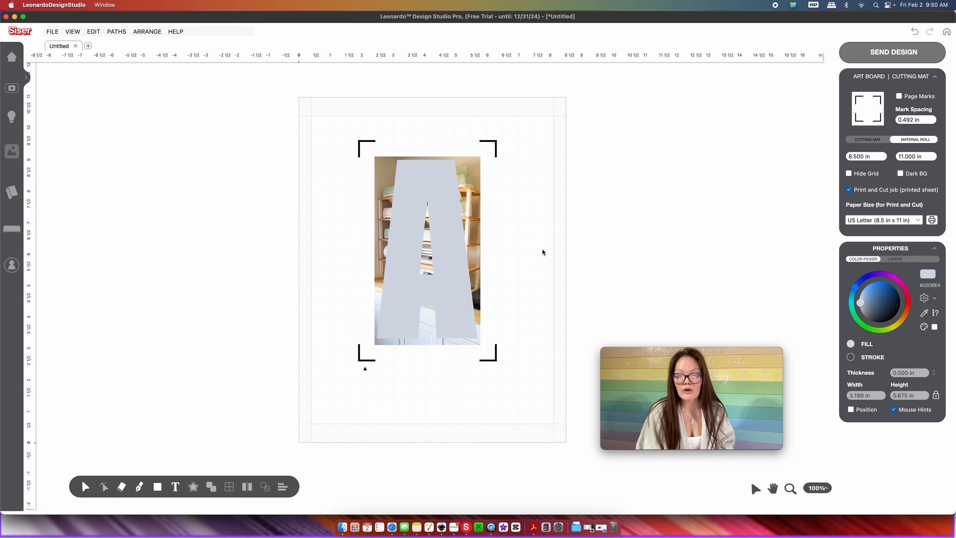
pyautogui.moveTo(543, 249); pyautogui.dragTo(246, 249)
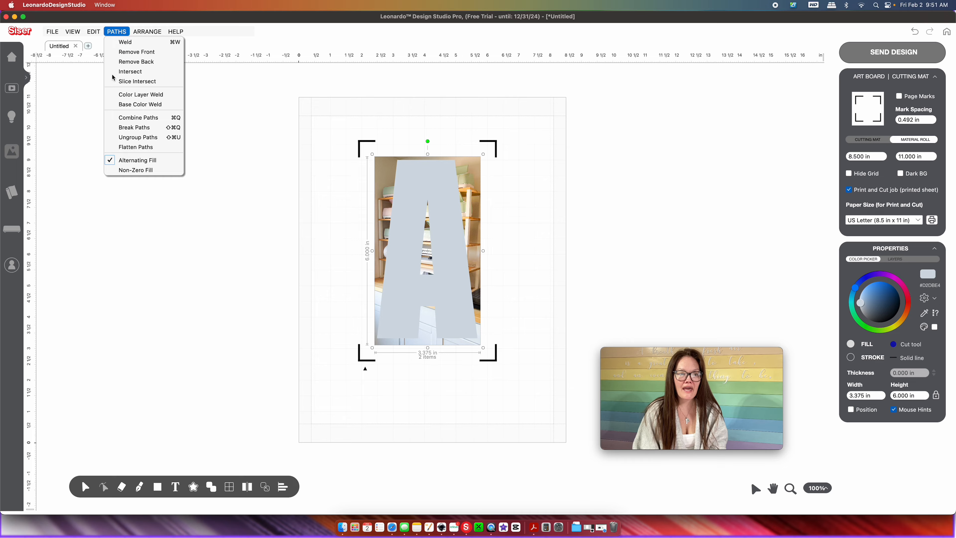
pyautogui.click(133, 71)
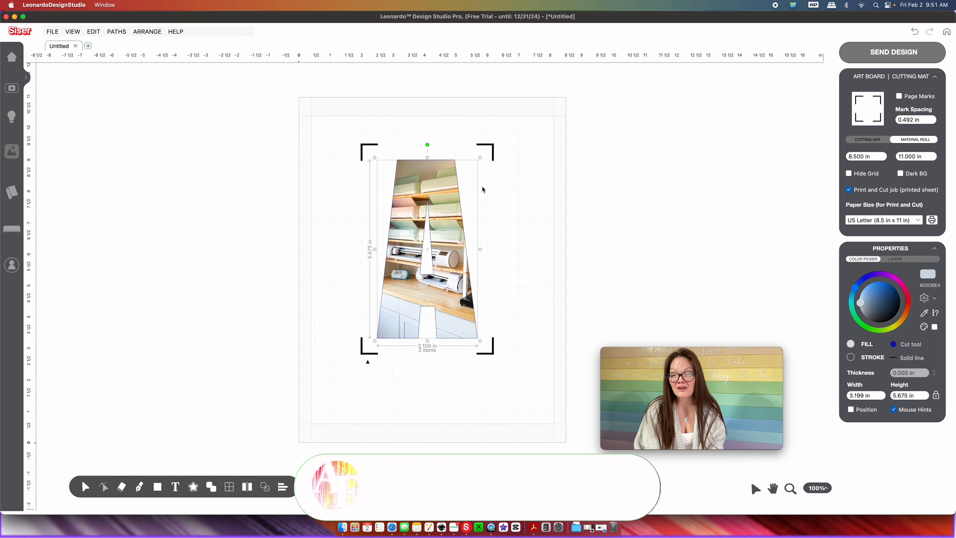
# Send all artwork that fits on the page as a print and cut job, moving each color layer to origin
pyautogui.click(879, 53)
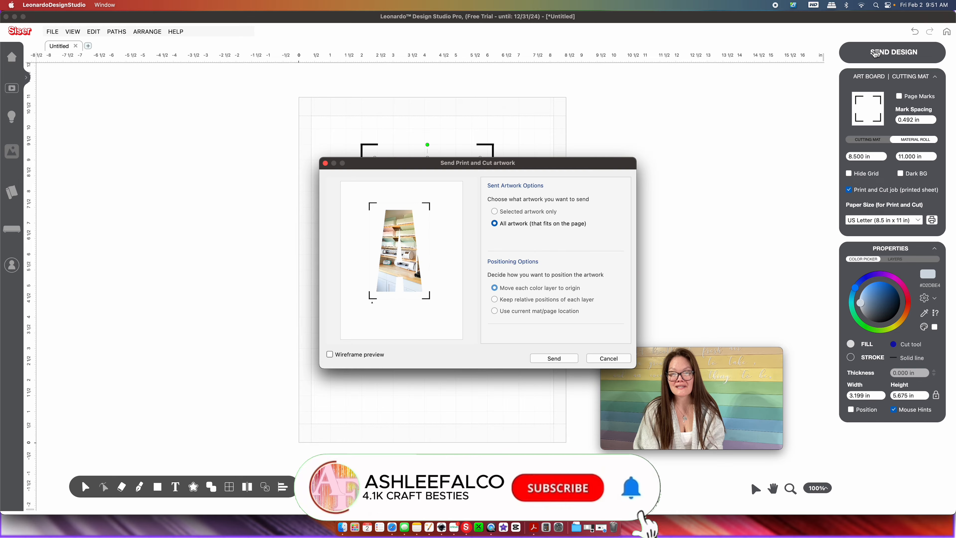
pyautogui.click(553, 358)
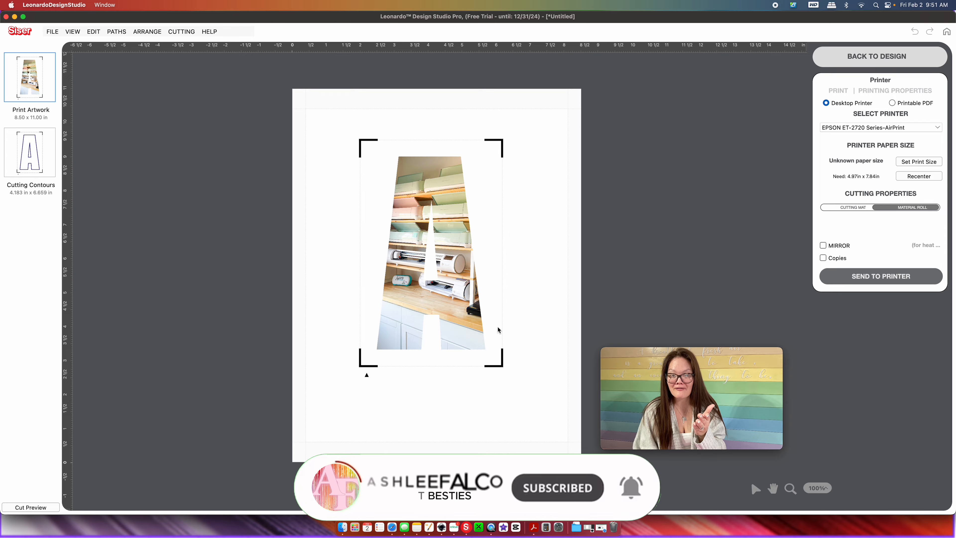
# Return to the design and move the photo-filled letter A off the page, up beyond its upper-left corner
pyautogui.click(862, 56)
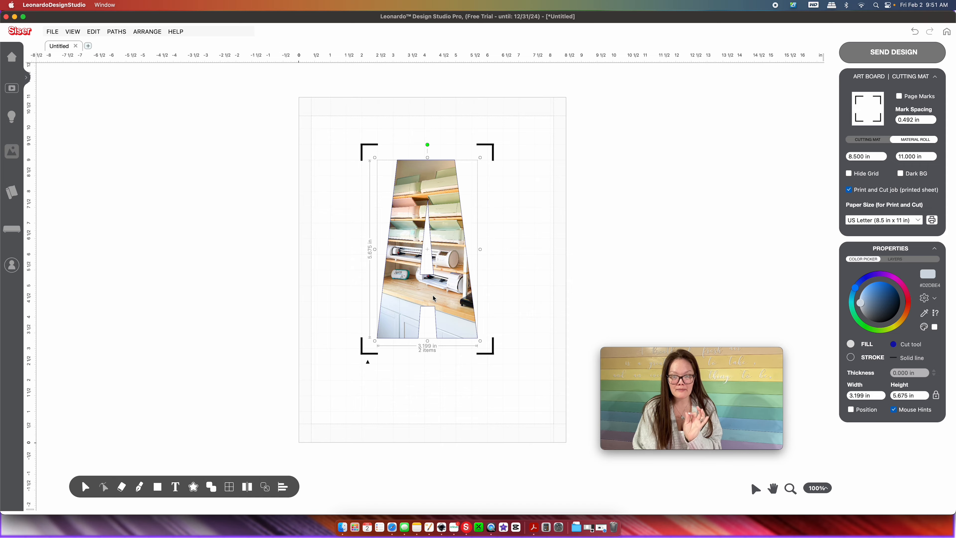
pyautogui.scroll(2, 433, 295)
pyautogui.moveTo(433, 295); pyautogui.dragTo(216, 60)
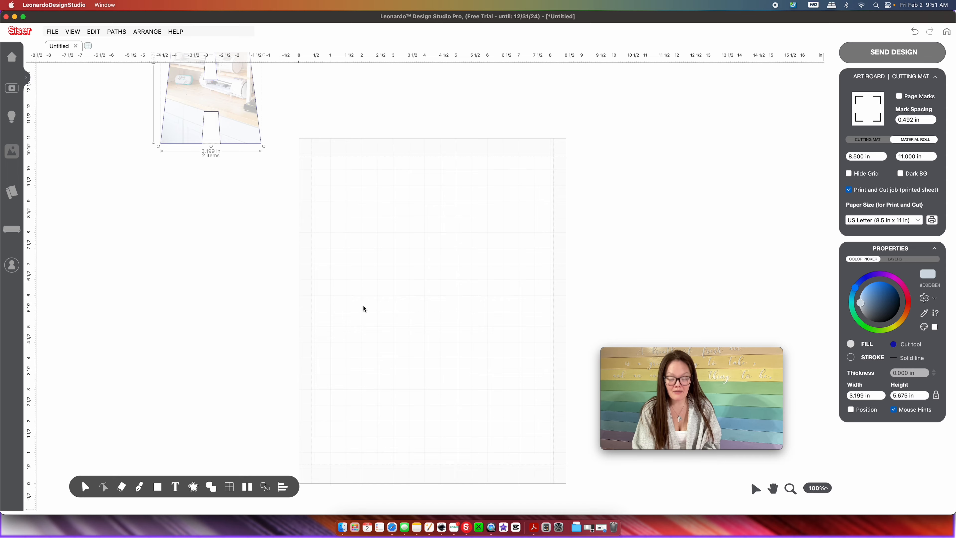
# Import the second photo in the "picture in text photos" folder as a Print and Cut image
pyautogui.press('super+o')
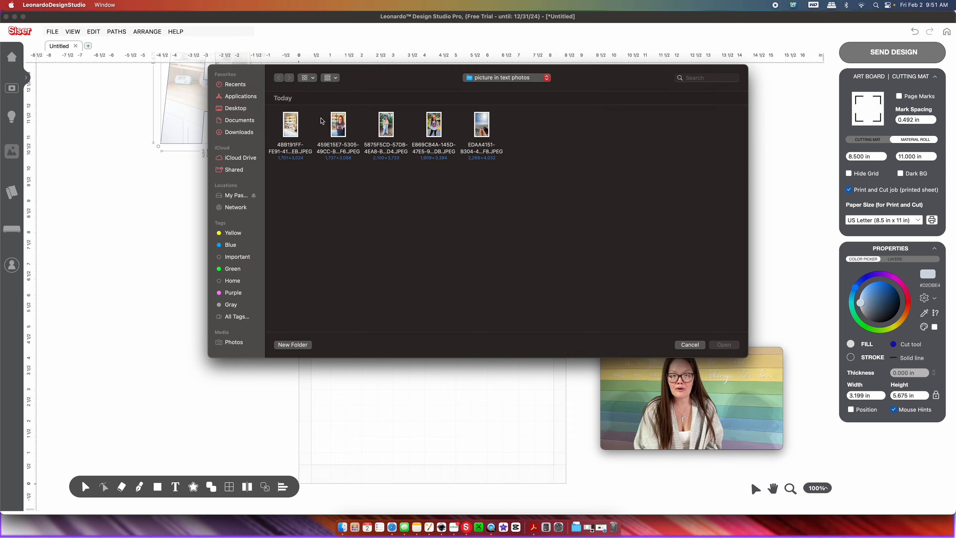
pyautogui.click(341, 126)
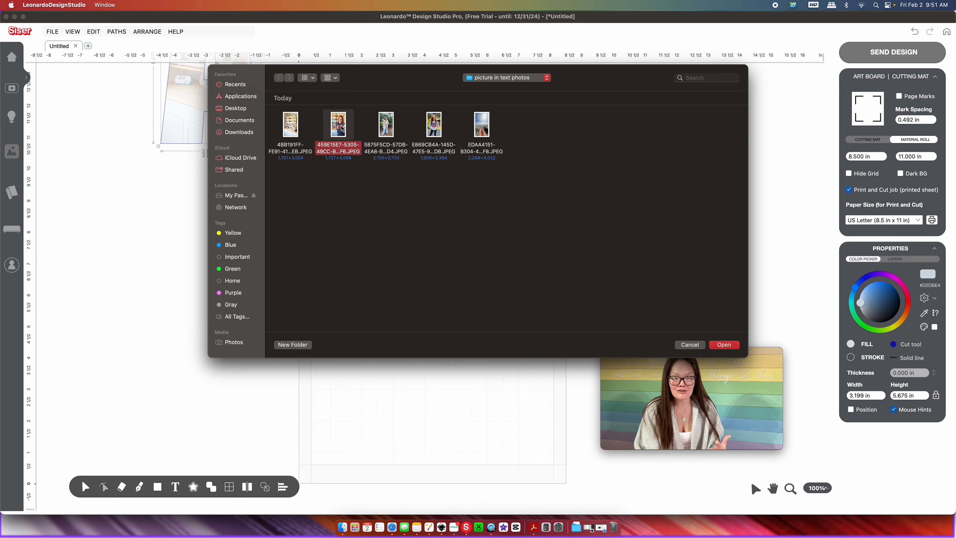
pyautogui.click(720, 345)
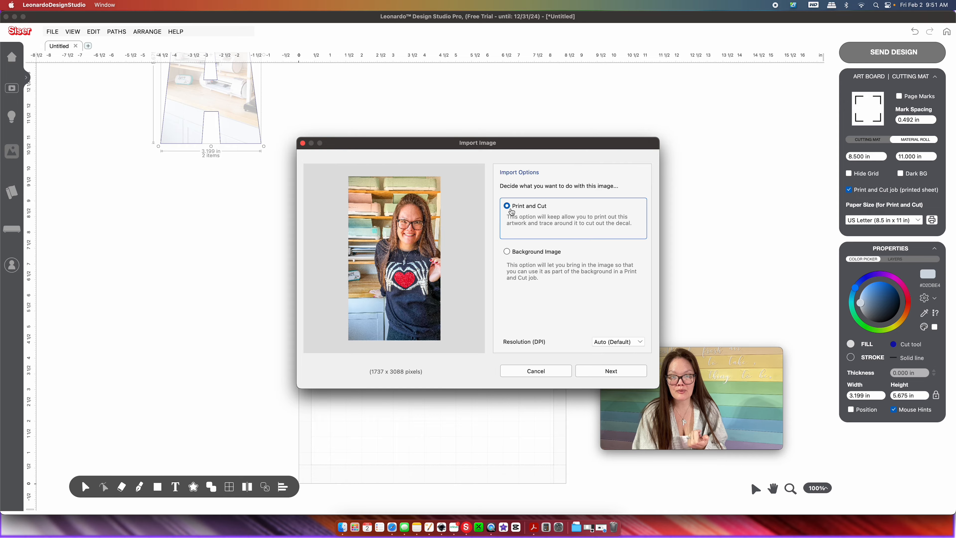
pyautogui.click(590, 377)
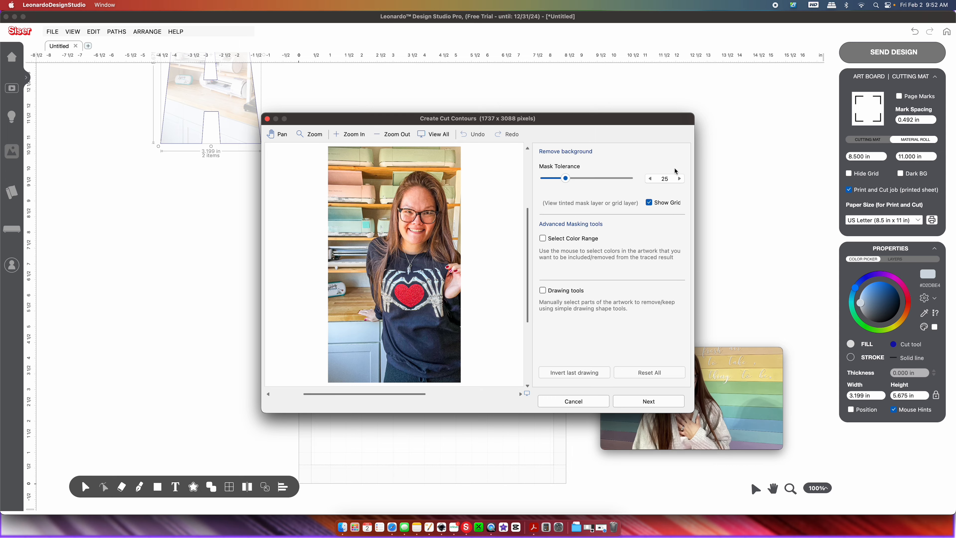
# Lower the mask tolerance to its minimum, exclude holes from the traced contours, and finish the photo's cut contour
pyautogui.moveTo(565, 179); pyautogui.dragTo(511, 177)
pyautogui.click(658, 403)
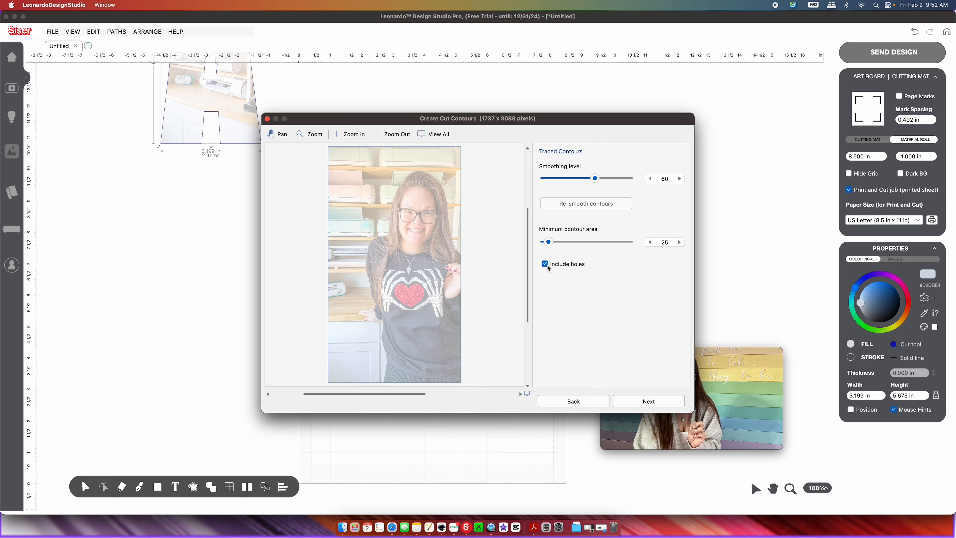
pyautogui.click(546, 264)
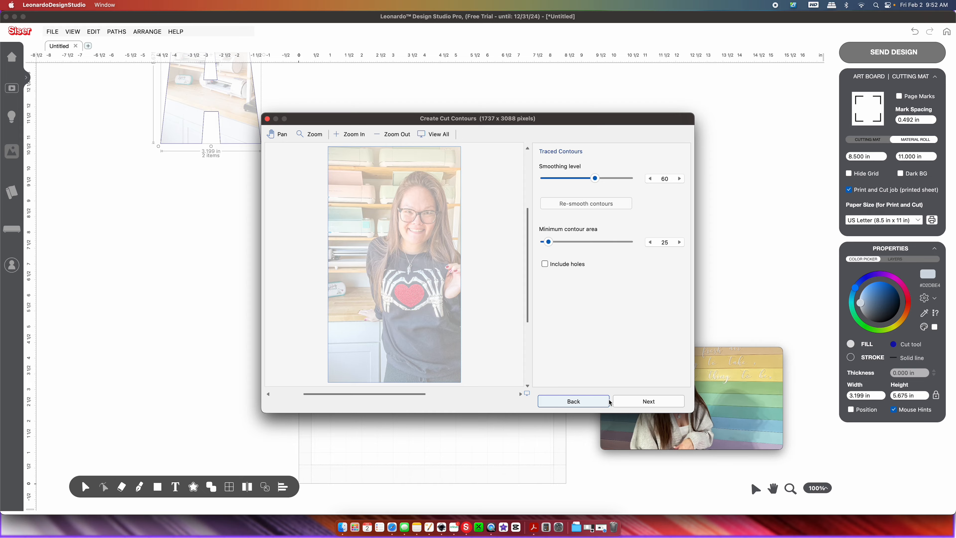
pyautogui.click(638, 403)
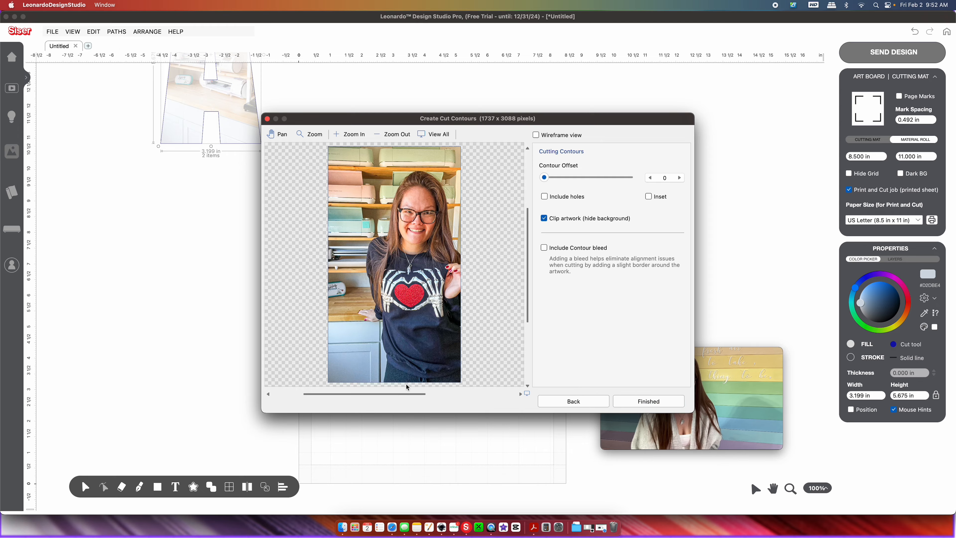
pyautogui.click(655, 403)
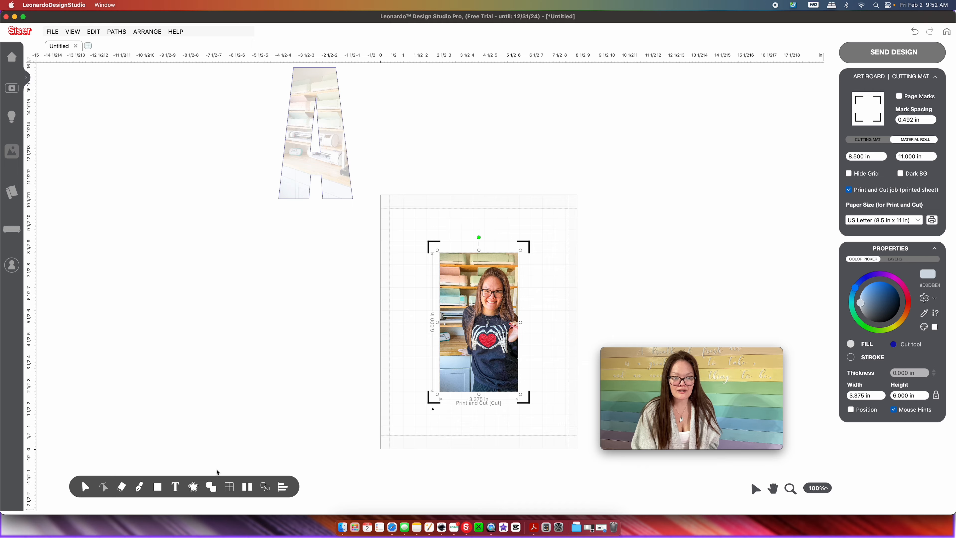
# Add centered text in the Impact font reading "20" with "24" on a second line, with automatic welding turned off
pyautogui.click(174, 487)
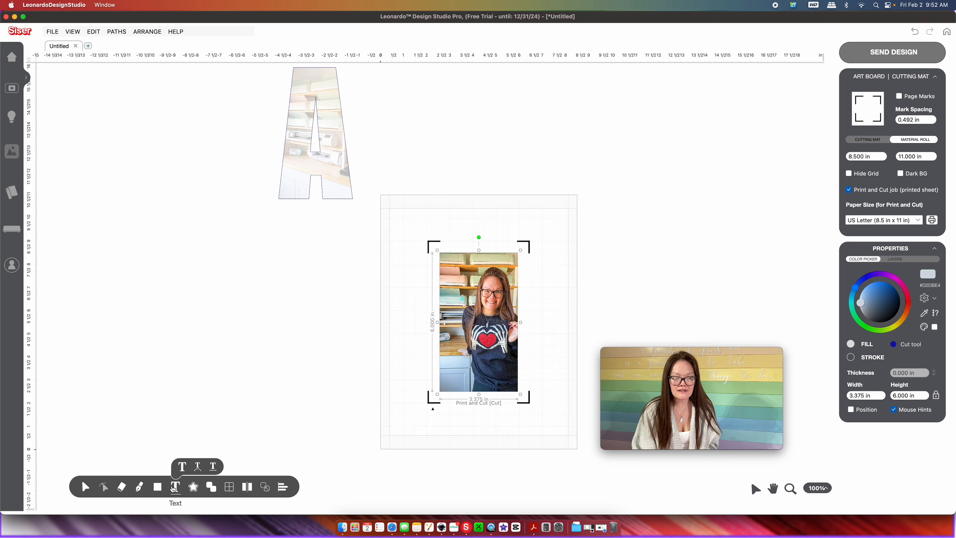
pyautogui.click(183, 467)
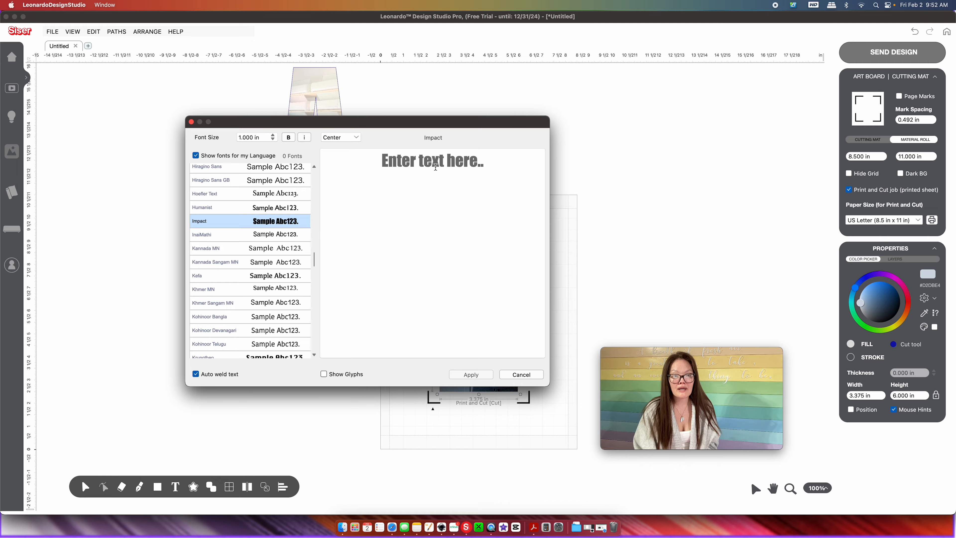
pyautogui.click(436, 168)
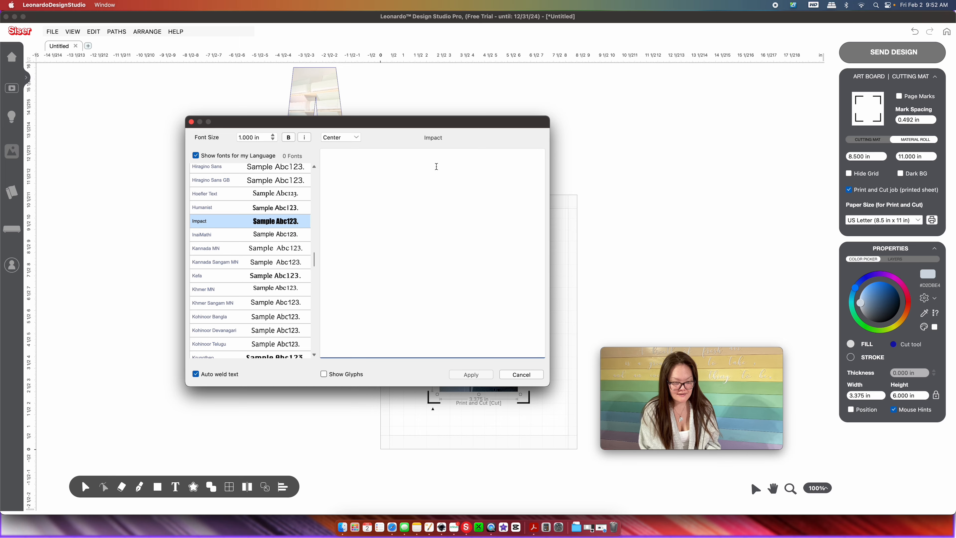
pyautogui.write('20 ')
pyautogui.write('24')
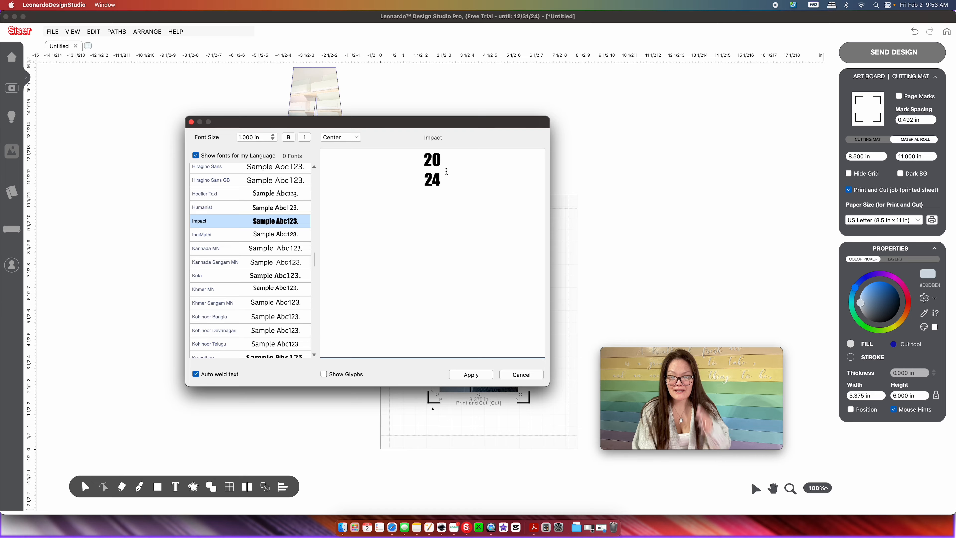
pyautogui.click(195, 374)
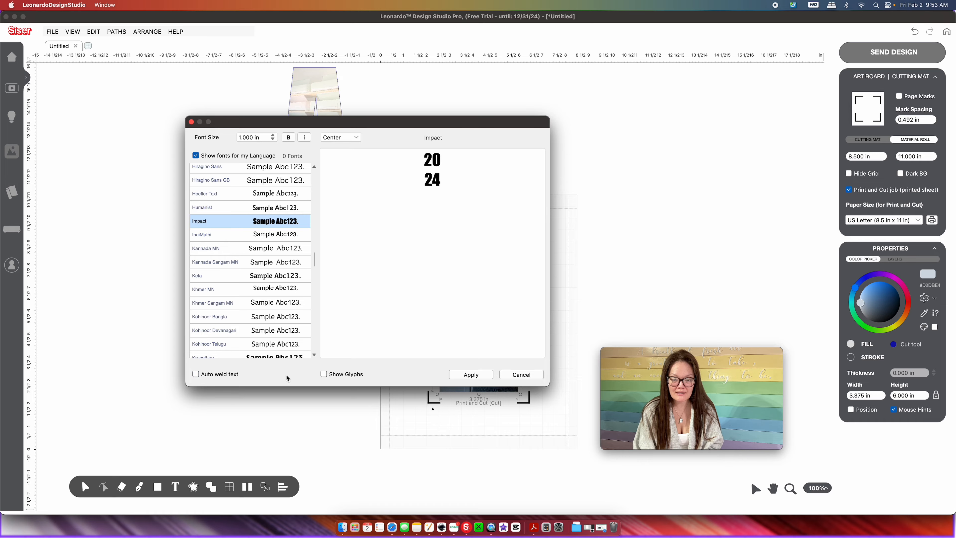
pyautogui.click(484, 373)
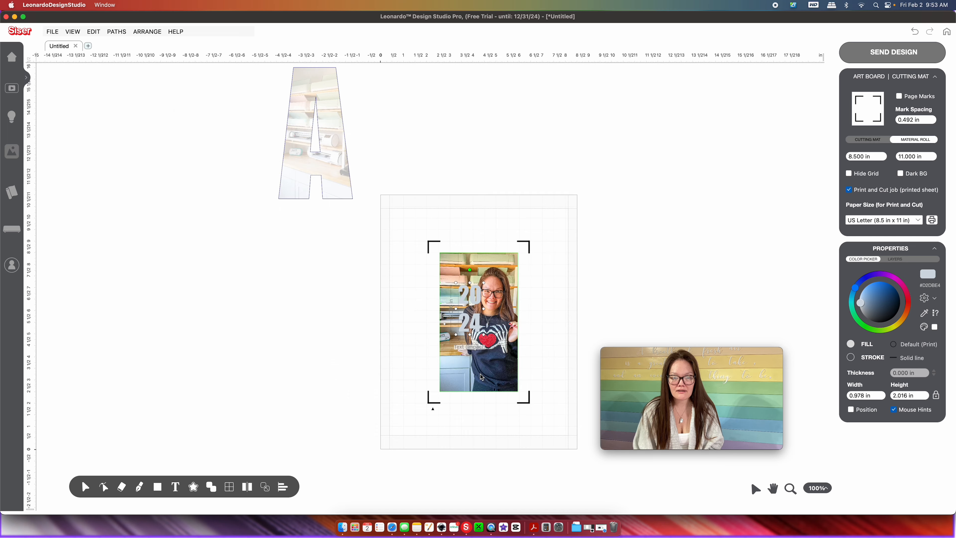
# Place the 2024 text beside the page and enlarge it to about 4.02 in wide by 8.29 in high
pyautogui.moveTo(473, 319); pyautogui.dragTo(339, 429)
pyautogui.moveTo(298, 337); pyautogui.dragTo(298, 323)
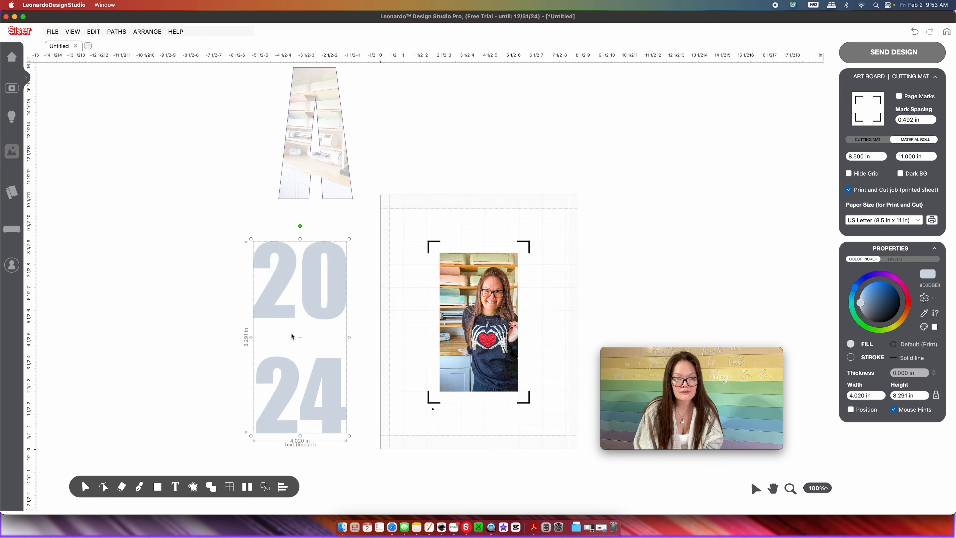
# Ungroup the paths of the 2024 text and check that each digit can be selected separately
pyautogui.rightClick(325, 283)
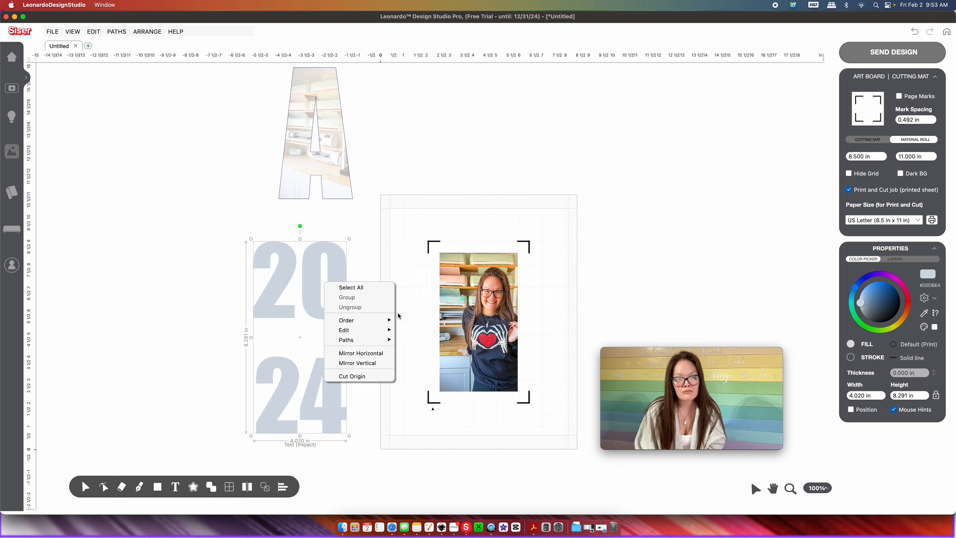
pyautogui.moveTo(388, 340)
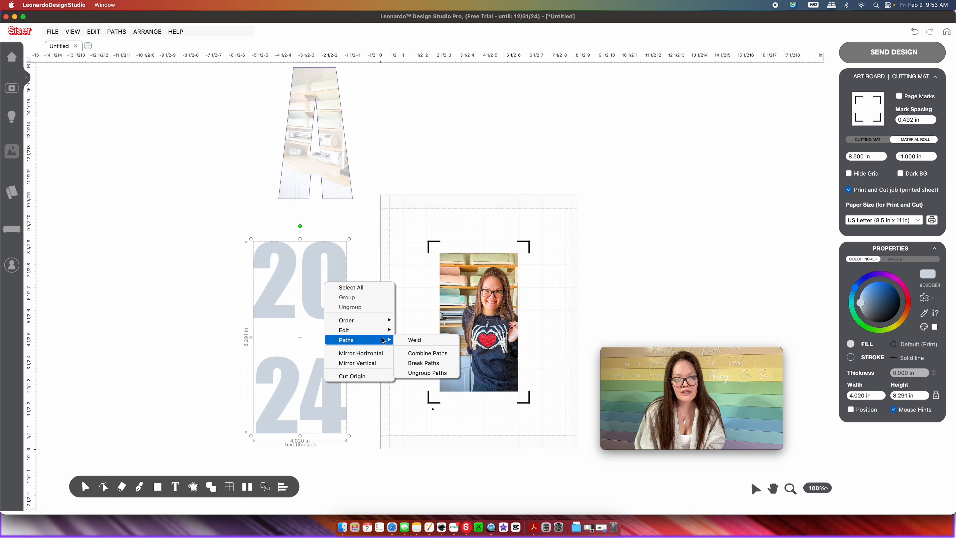
pyautogui.click(417, 372)
pyautogui.click(363, 319)
pyautogui.click(332, 309)
pyautogui.click(277, 297)
pyautogui.click(274, 405)
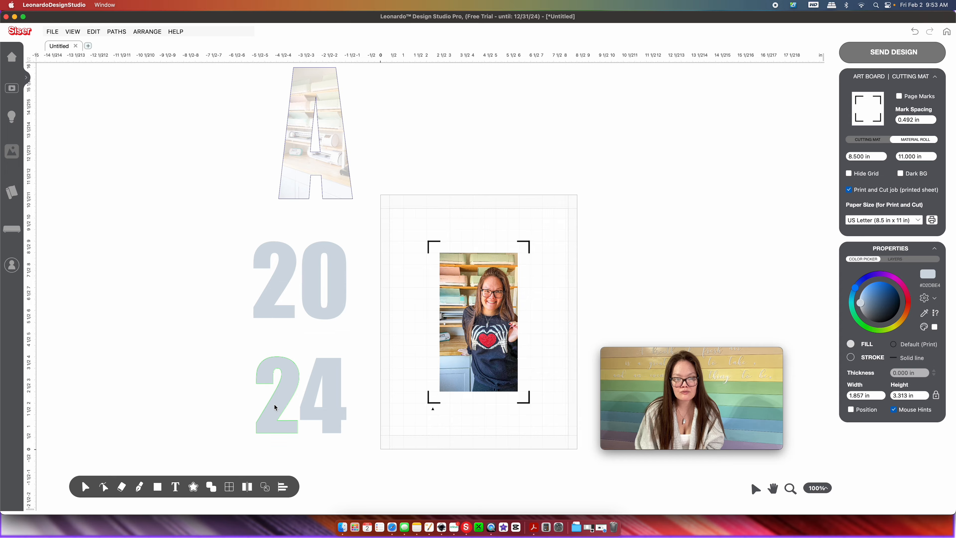
pyautogui.click(335, 404)
pyautogui.click(333, 309)
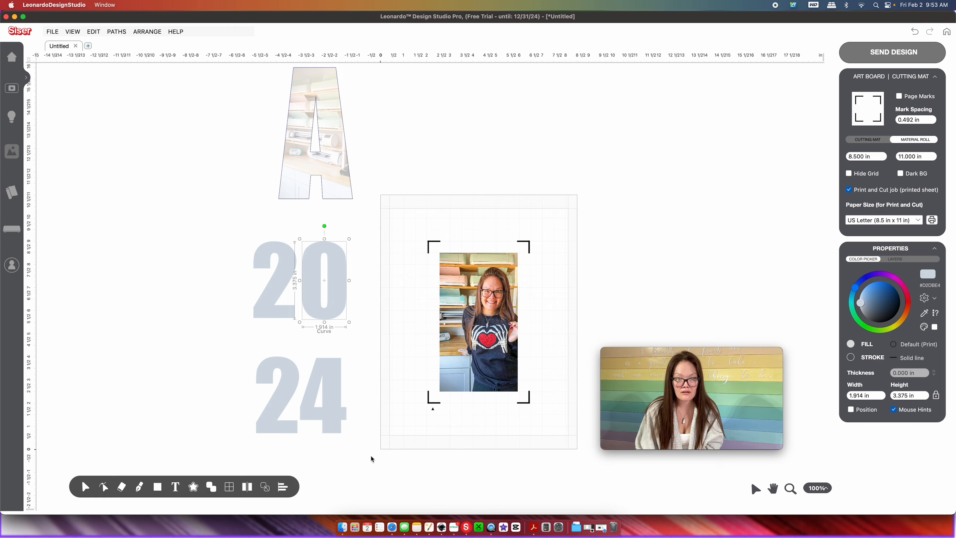
# Select both digits of the lower "24" and nudge them up until they sit just below the "20"
pyautogui.moveTo(371, 456); pyautogui.dragTo(235, 343)
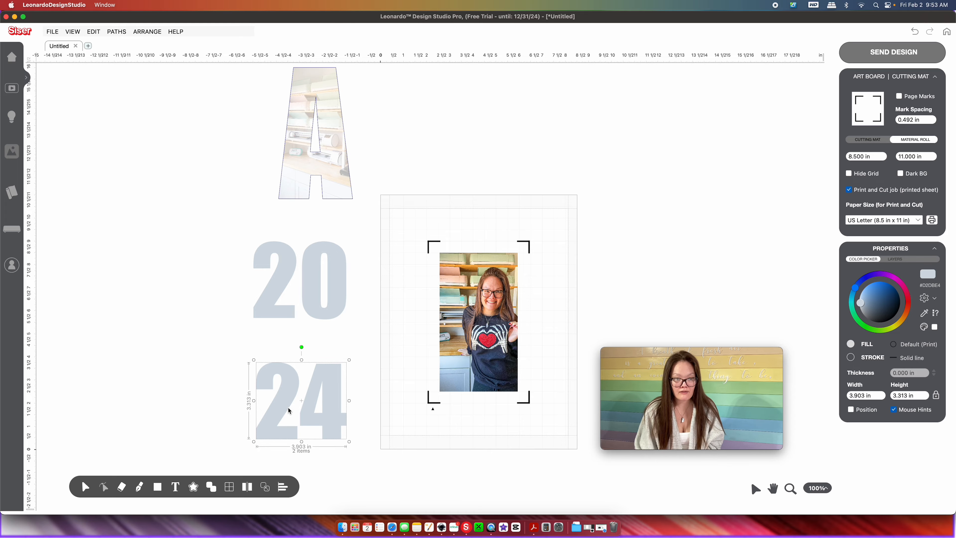
pyautogui.press('Up')
pyautogui.press('Up')
pyautogui.press('Up')
pyautogui.press('Up')
pyautogui.press('Up')
pyautogui.press('Up')
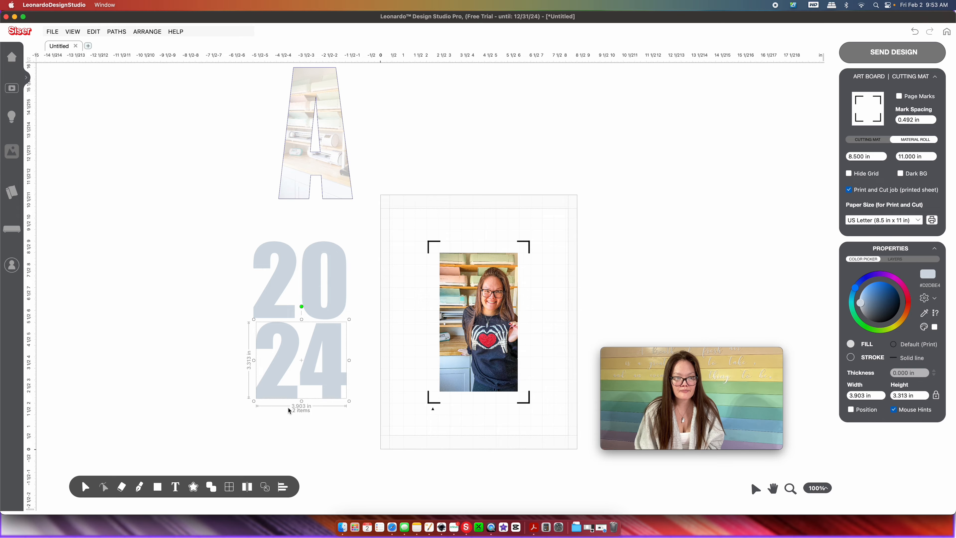
pyautogui.click(288, 407)
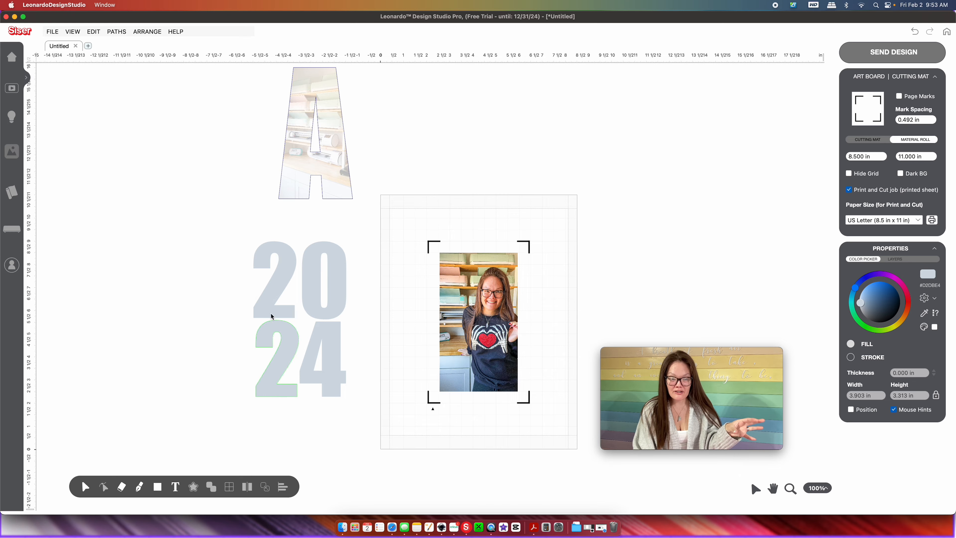
# Select all four digits of 2024 and weld them into a single shape
pyautogui.moveTo(201, 224); pyautogui.dragTo(359, 428)
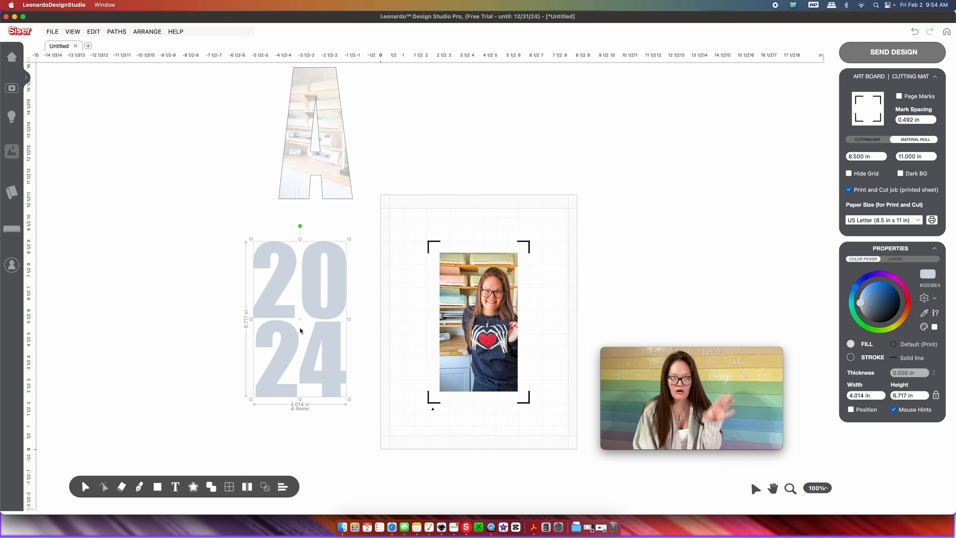
pyautogui.click(142, 32)
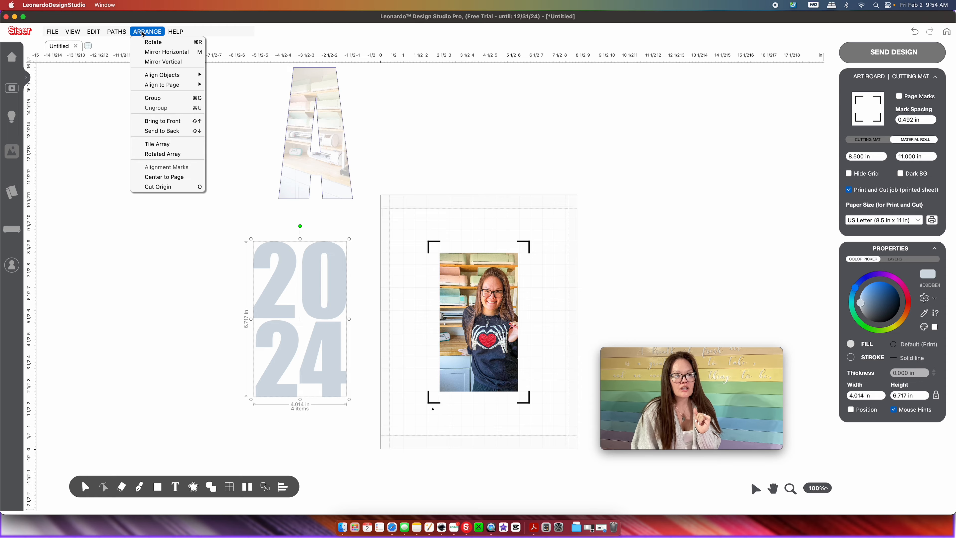
pyautogui.moveTo(118, 32)
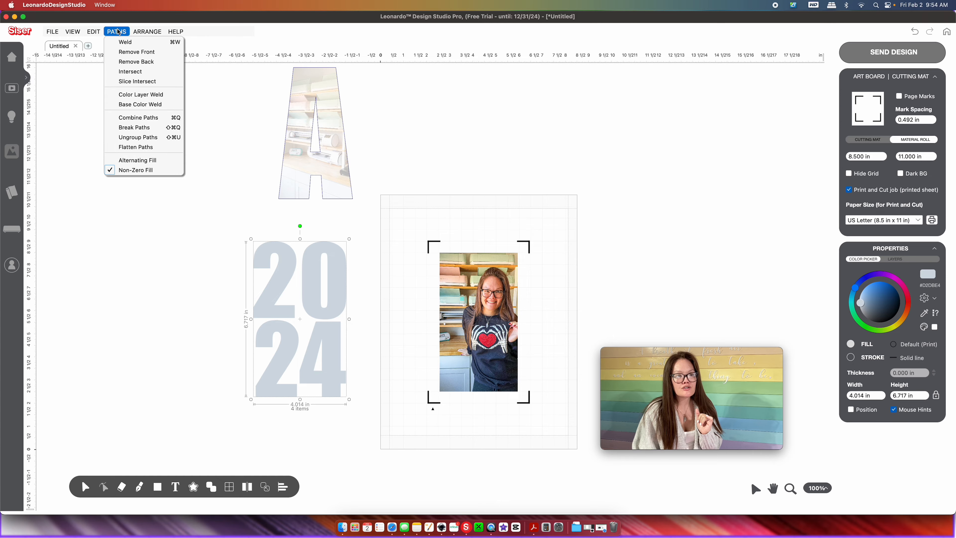
pyautogui.click(135, 45)
# Move the welded 2024 onto the photo, shrink it to about 3.06 by 5.13 in, and adjust its position within the photo
pyautogui.moveTo(279, 294); pyautogui.dragTo(470, 308)
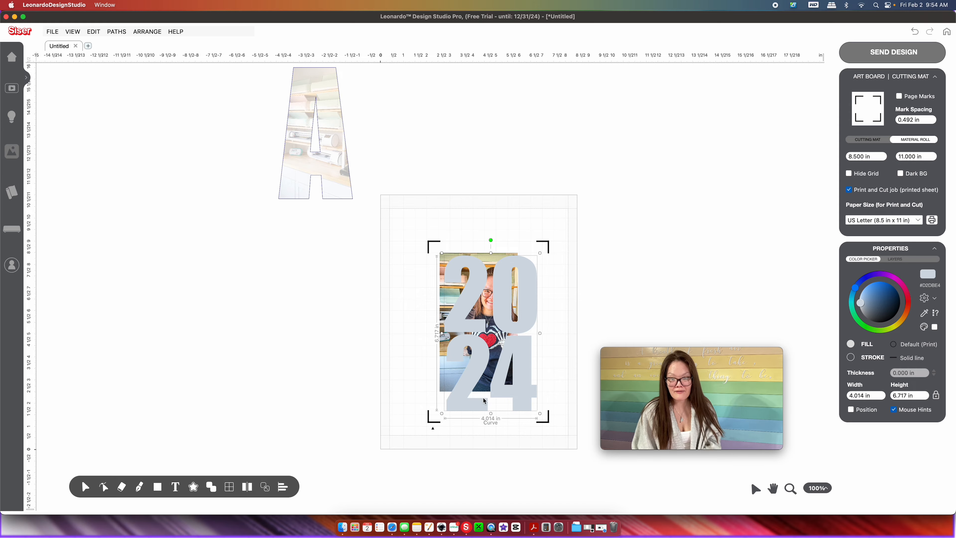
pyautogui.moveTo(540, 414); pyautogui.dragTo(511, 377)
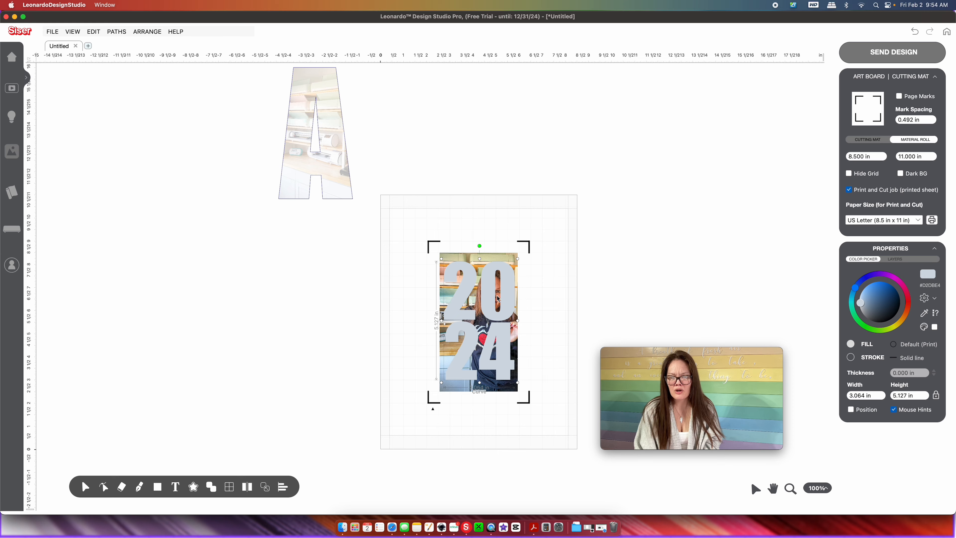
pyautogui.click(790, 491)
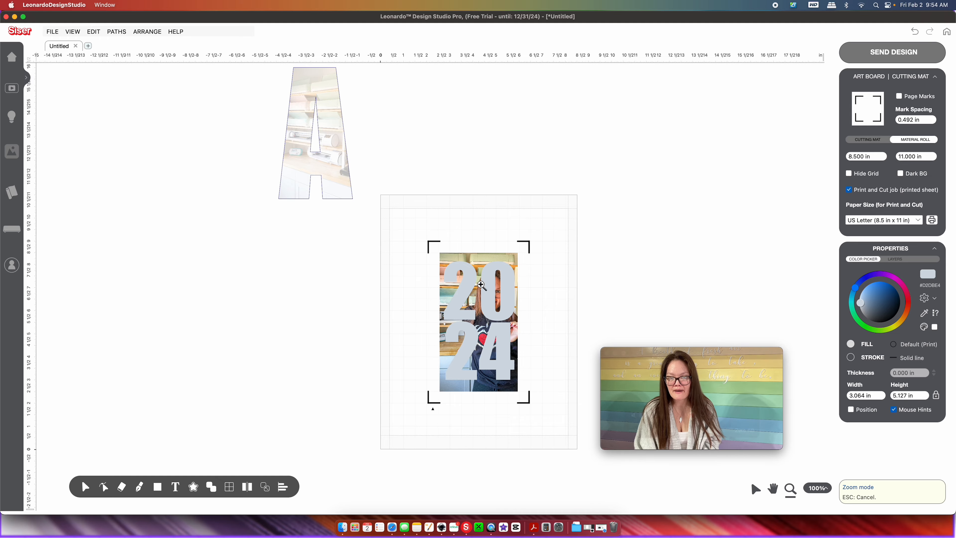
pyautogui.moveTo(418, 232); pyautogui.dragTo(538, 407)
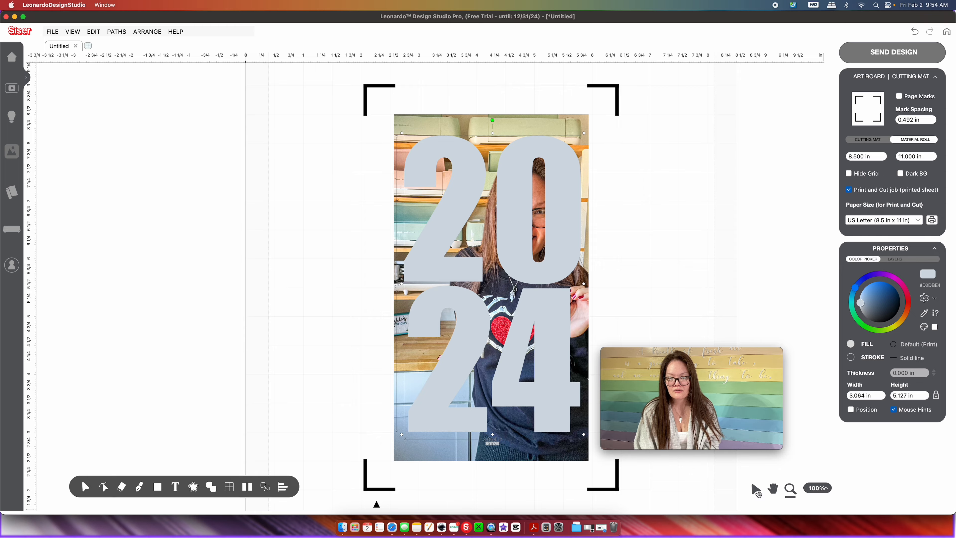
pyautogui.click(758, 492)
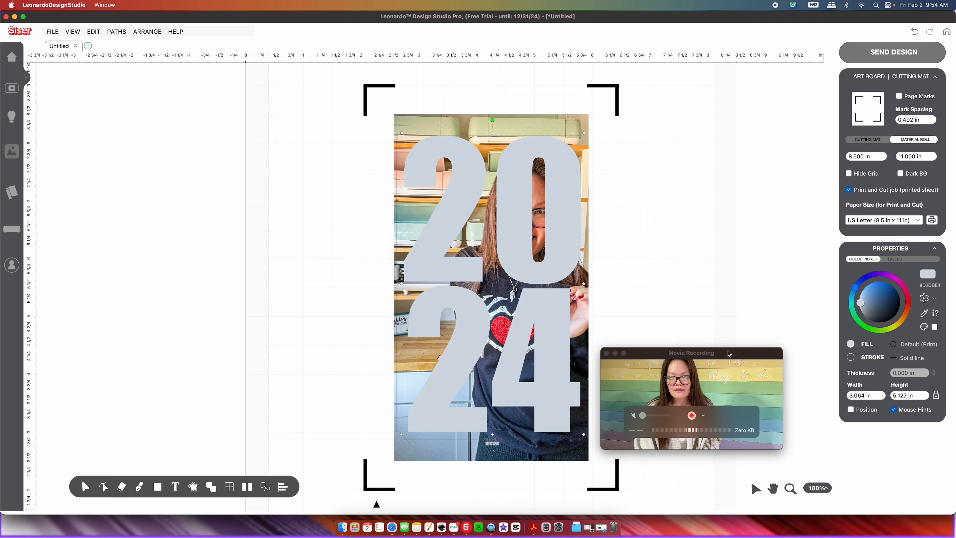
pyautogui.moveTo(730, 353); pyautogui.dragTo(780, 358)
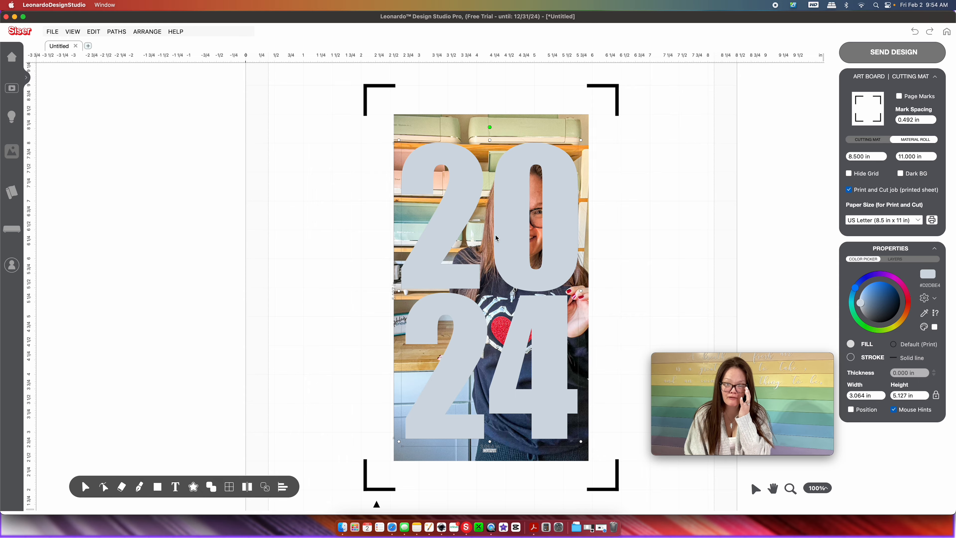
pyautogui.moveTo(496, 235); pyautogui.dragTo(513, 206)
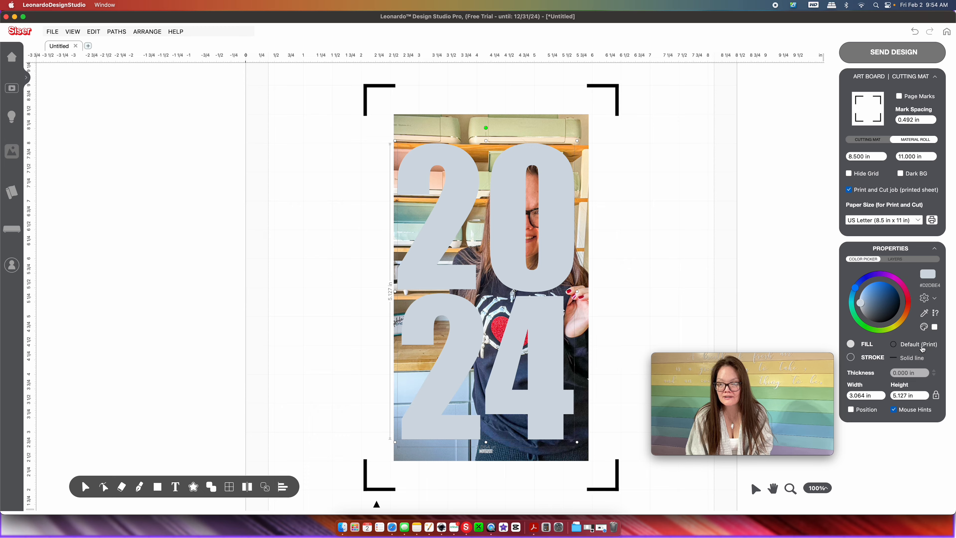
# Assign the Cut tool to the 2024 shape and shift it to the photo's right edge so the face falls within the 0
pyautogui.click(934, 347)
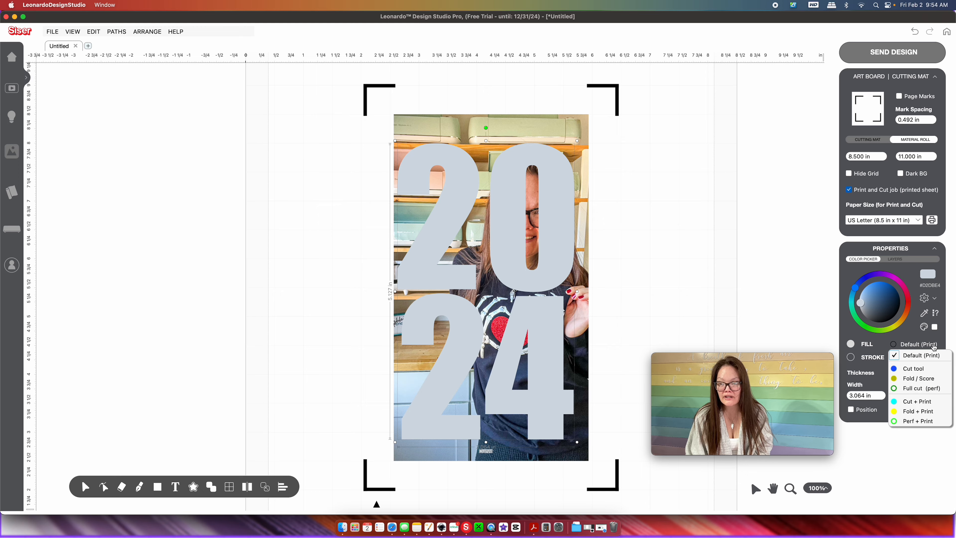
pyautogui.click(913, 368)
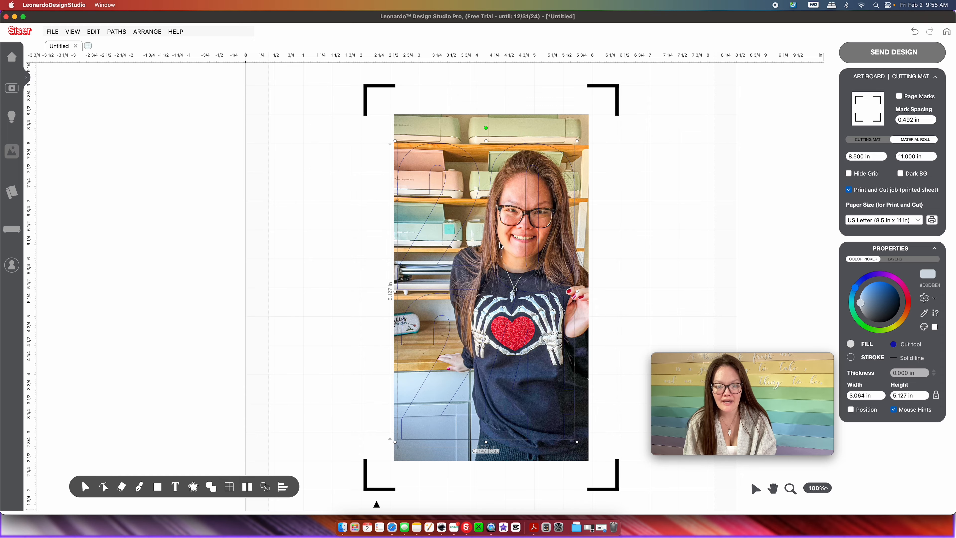
pyautogui.moveTo(500, 246); pyautogui.dragTo(503, 245)
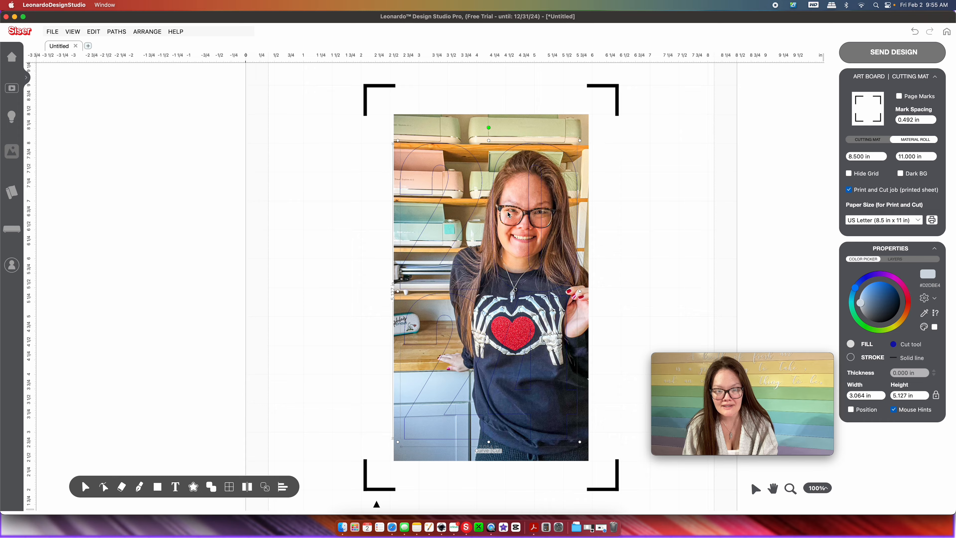
pyautogui.moveTo(508, 223); pyautogui.dragTo(520, 222)
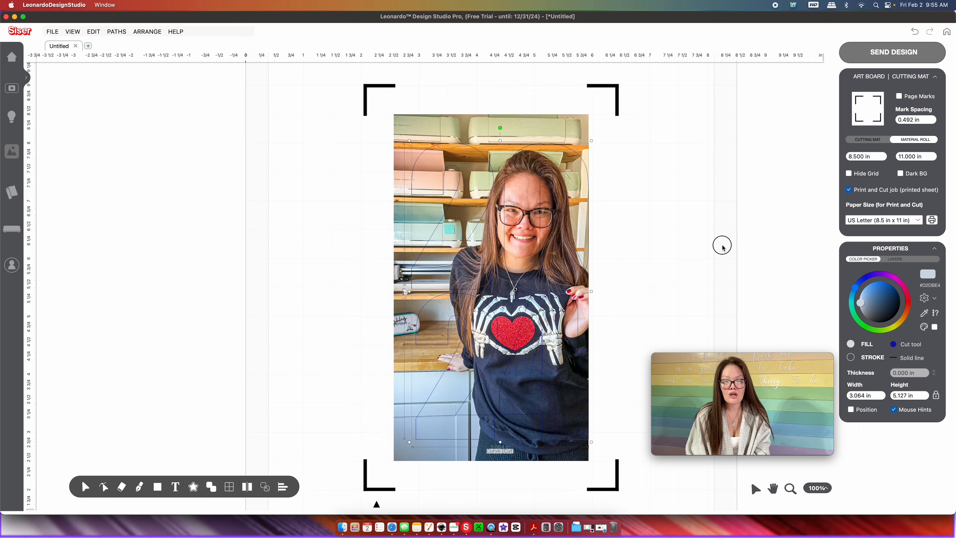
# Select the photo together with the 2024 outline and crop the photo to the shape of the digits
pyautogui.click(740, 250)
pyautogui.moveTo(710, 250); pyautogui.dragTo(217, 260)
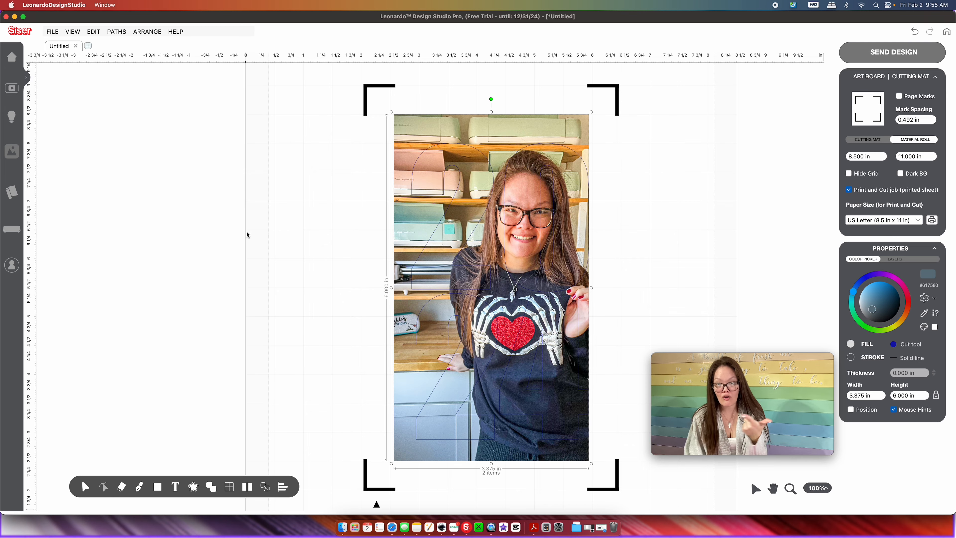
pyautogui.click(112, 32)
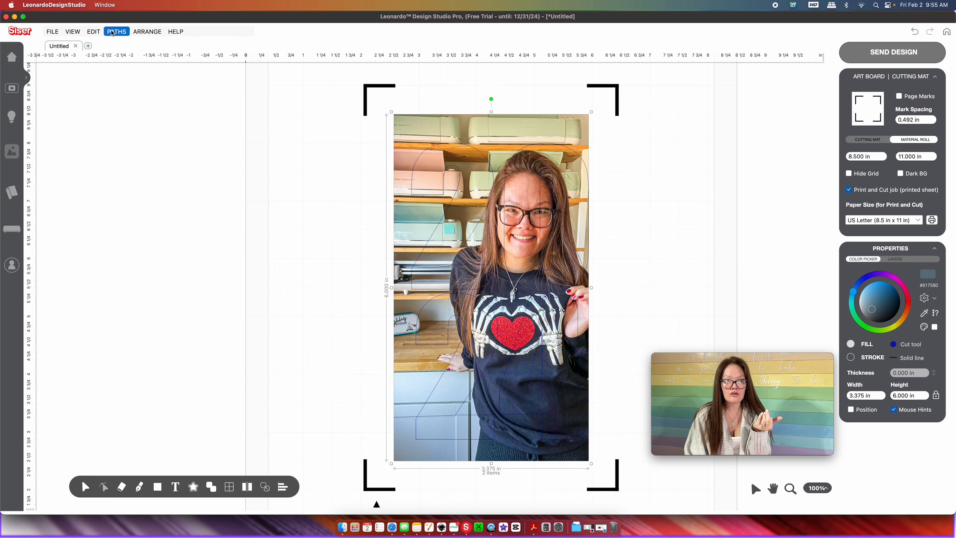
pyautogui.click(138, 75)
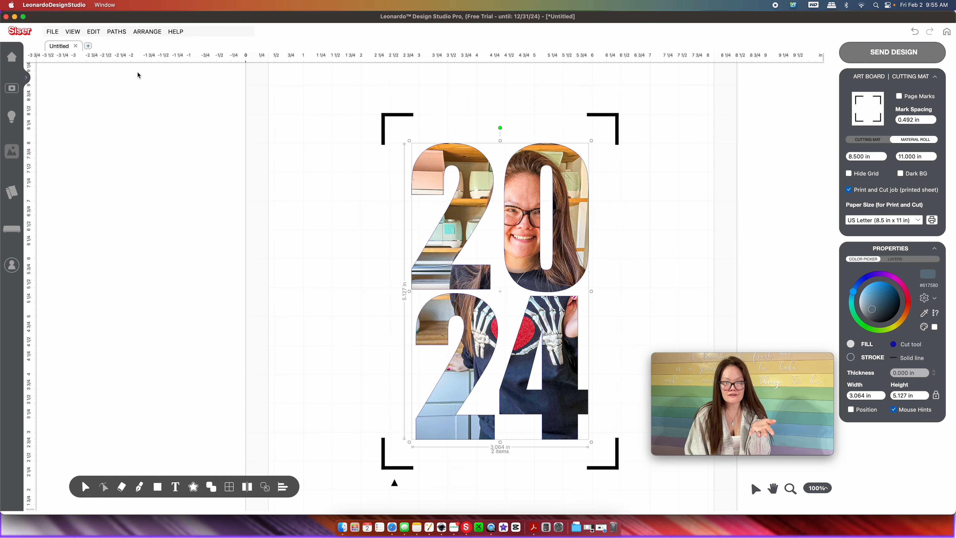
pyautogui.click(248, 209)
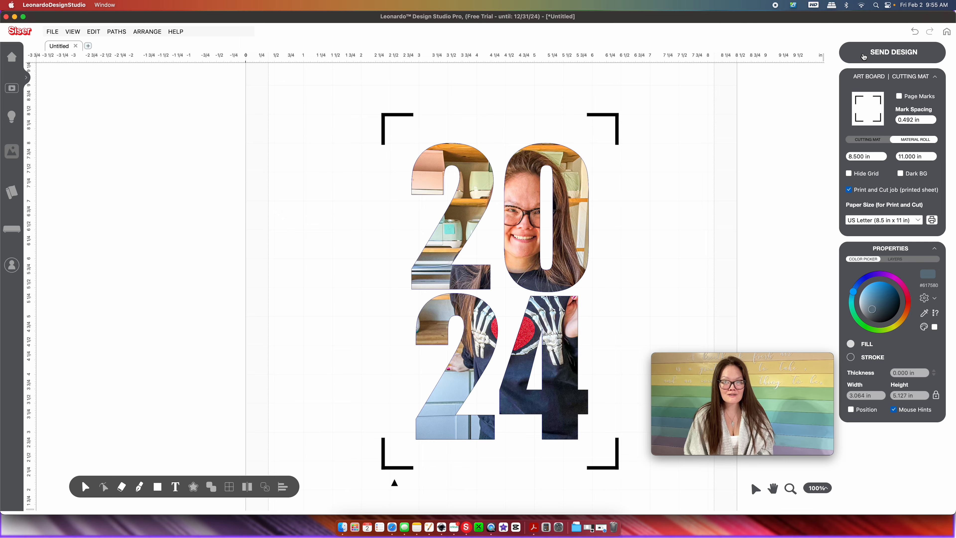
# Send all artwork that fits on the page to the print and cut preview, and return to the design
pyautogui.click(864, 56)
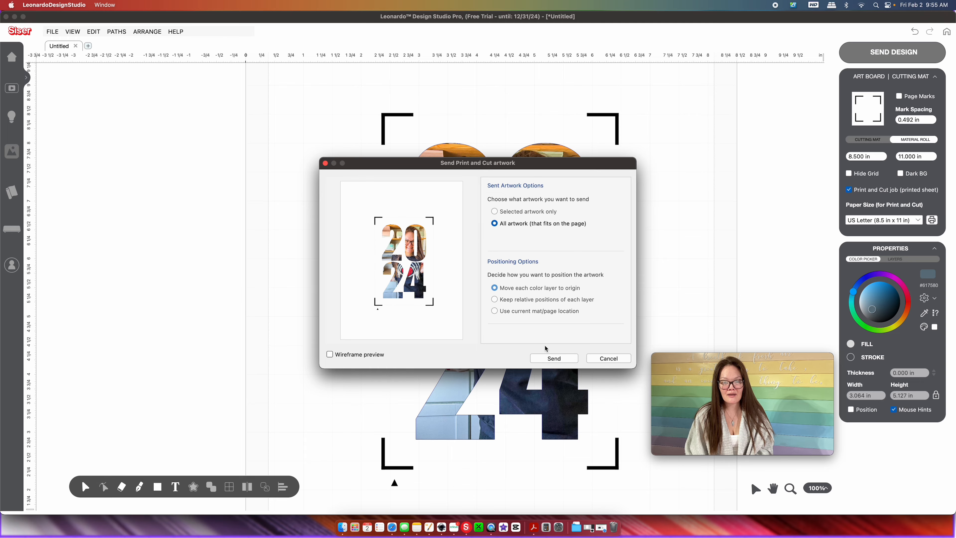
pyautogui.click(547, 360)
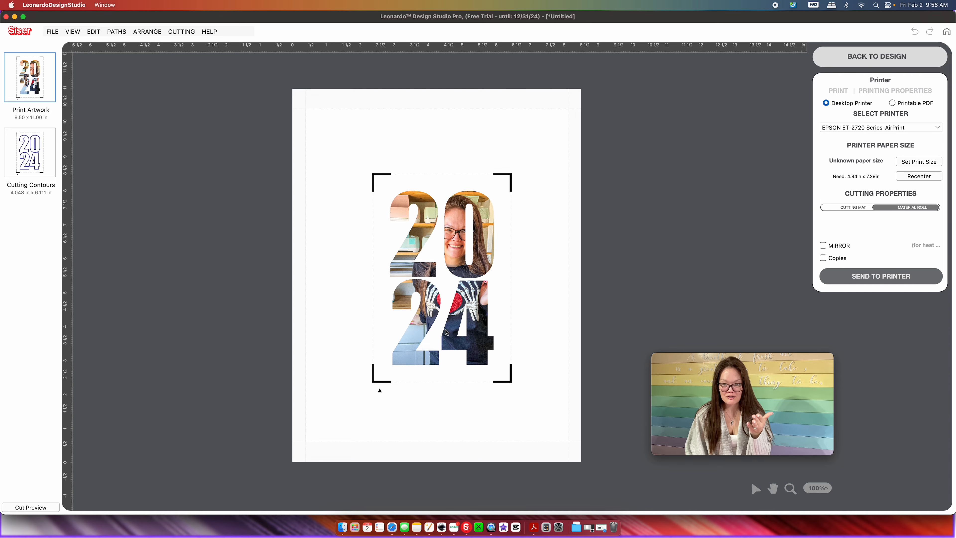
pyautogui.click(892, 57)
# Move the photo-filled 2024 off the page, beside the letter A above it
pyautogui.moveTo(464, 305); pyautogui.dragTo(388, 106)
pyautogui.click(468, 297)
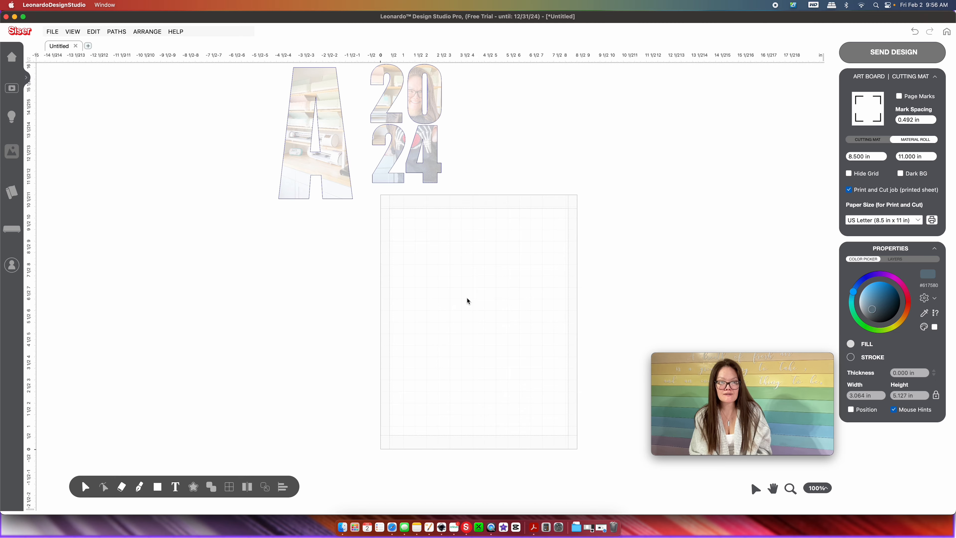
# Import the photo of the woman in the cardigan from the "picture in text photos" folder as a Print and Cut image
pyautogui.press('super+i')
pyautogui.click(388, 127)
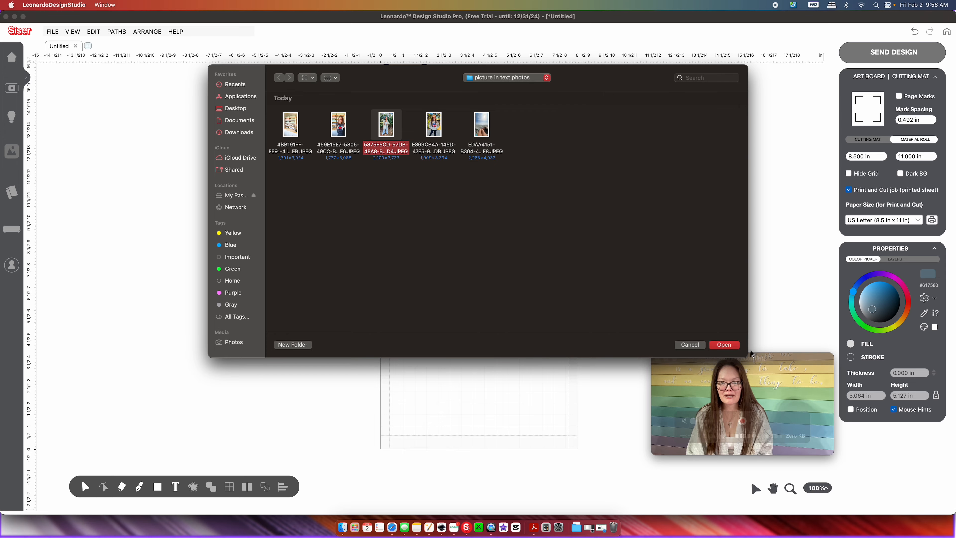
pyautogui.click(724, 344)
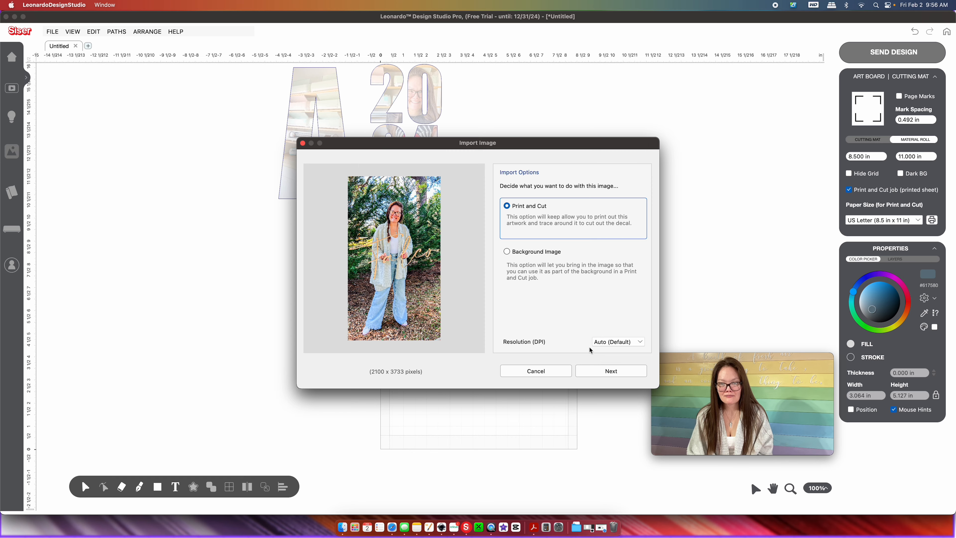
pyautogui.click(599, 373)
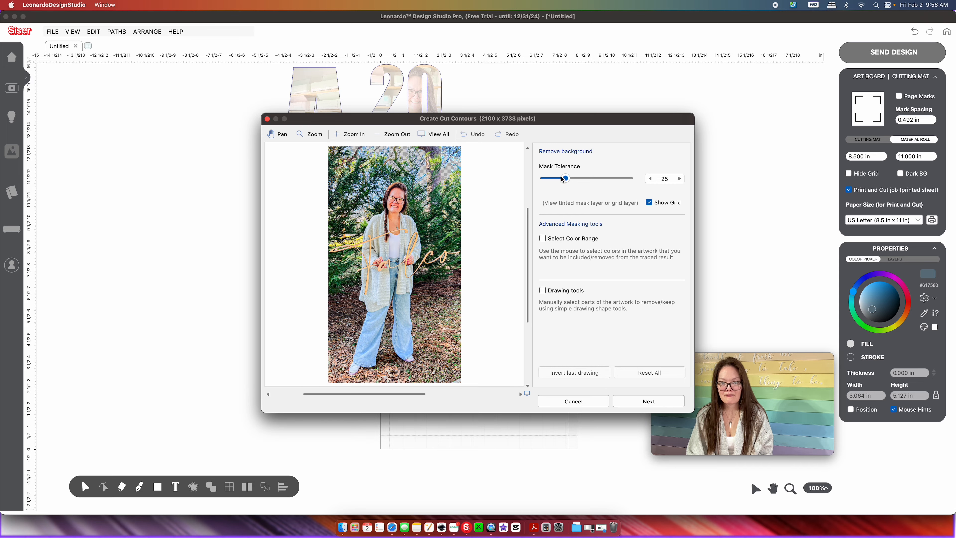
# Create the photo's cut contour with mask tolerance 0 and no holes, and move the placed photo toward the page's left edge
pyautogui.moveTo(564, 178); pyautogui.dragTo(523, 178)
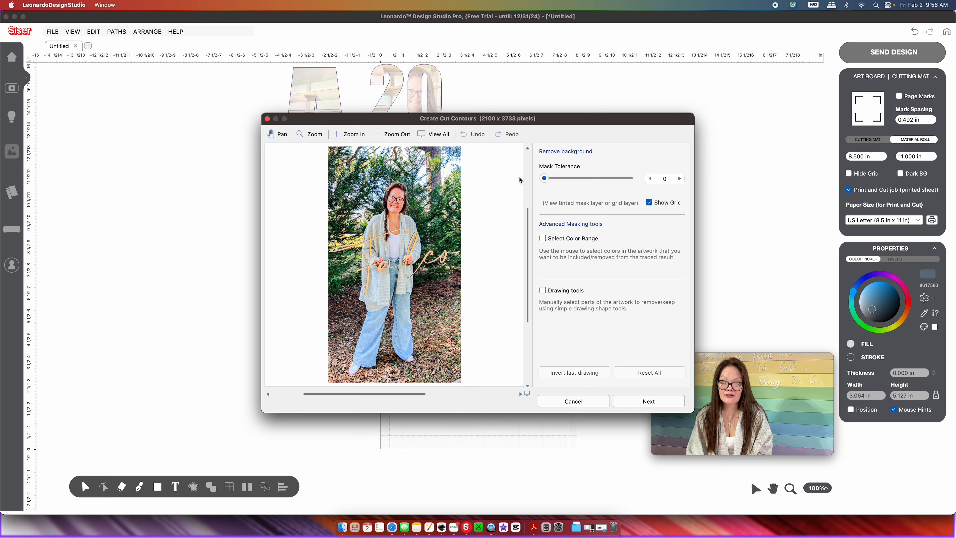
pyautogui.click(657, 406)
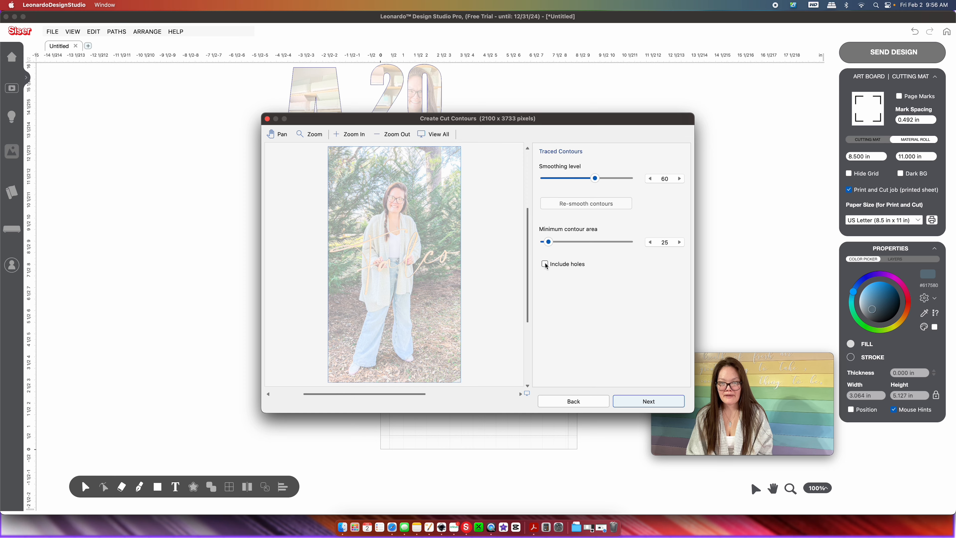
pyautogui.click(644, 401)
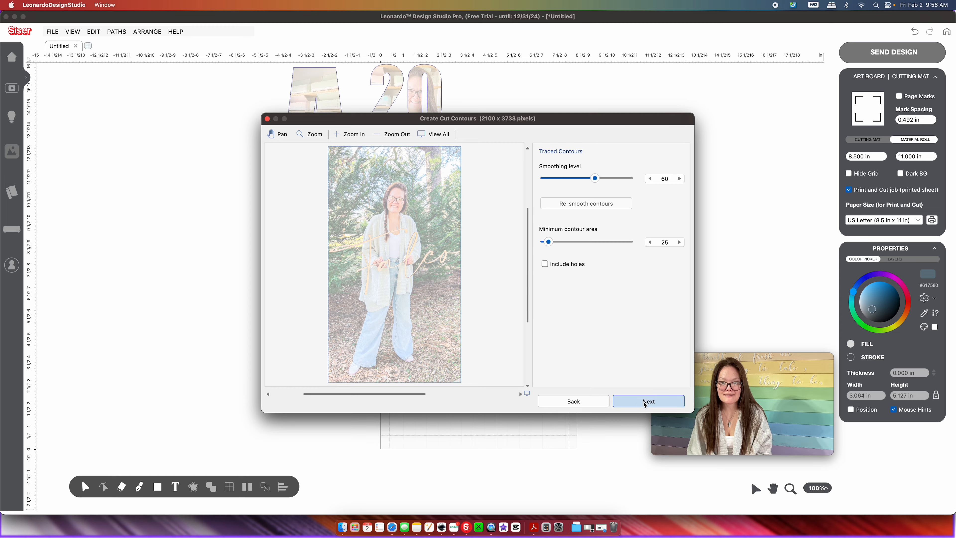
pyautogui.click(644, 402)
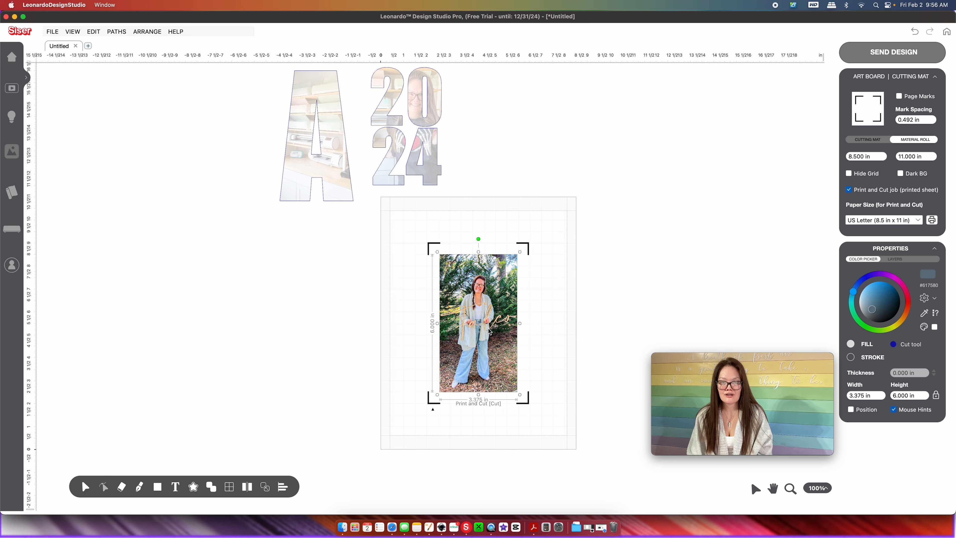
pyautogui.moveTo(489, 332); pyautogui.dragTo(417, 336)
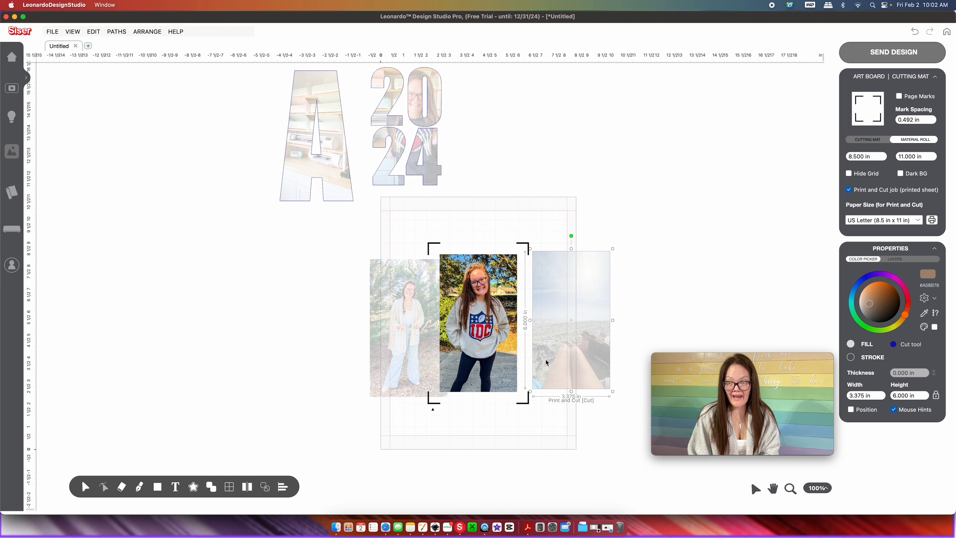
# Shrink the three photos together and place them side by side within the upper part of the page, with Page Marks on
pyautogui.moveTo(344, 313); pyautogui.dragTo(585, 322)
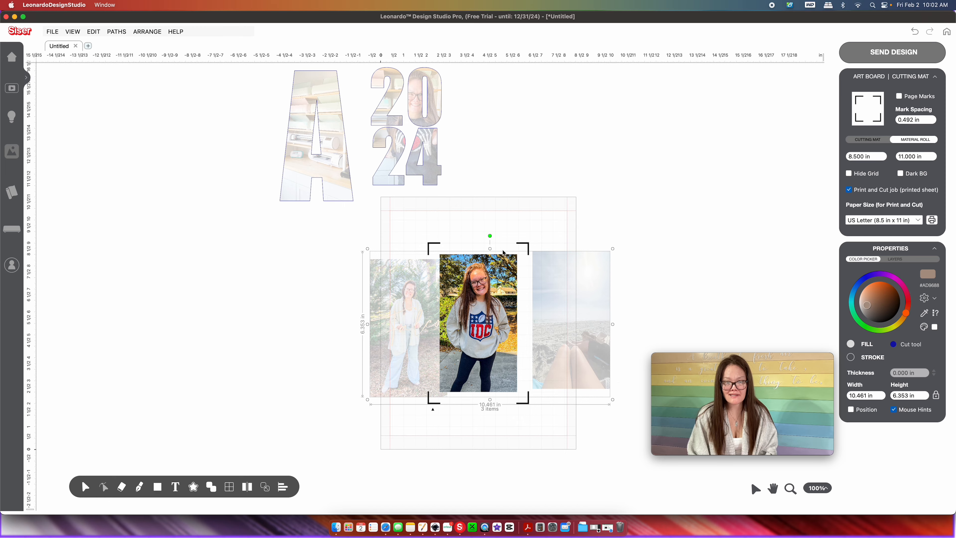
pyautogui.moveTo(611, 394); pyautogui.dragTo(500, 332)
pyautogui.moveTo(422, 304); pyautogui.dragTo(459, 281)
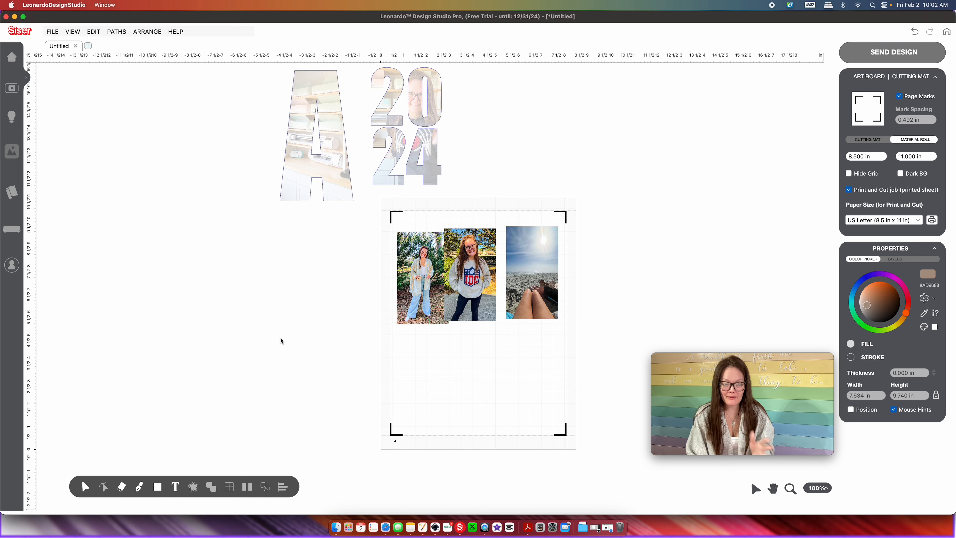
# Add the text HEY in the Impact font at a font size of 1.000 in
pyautogui.moveTo(173, 488)
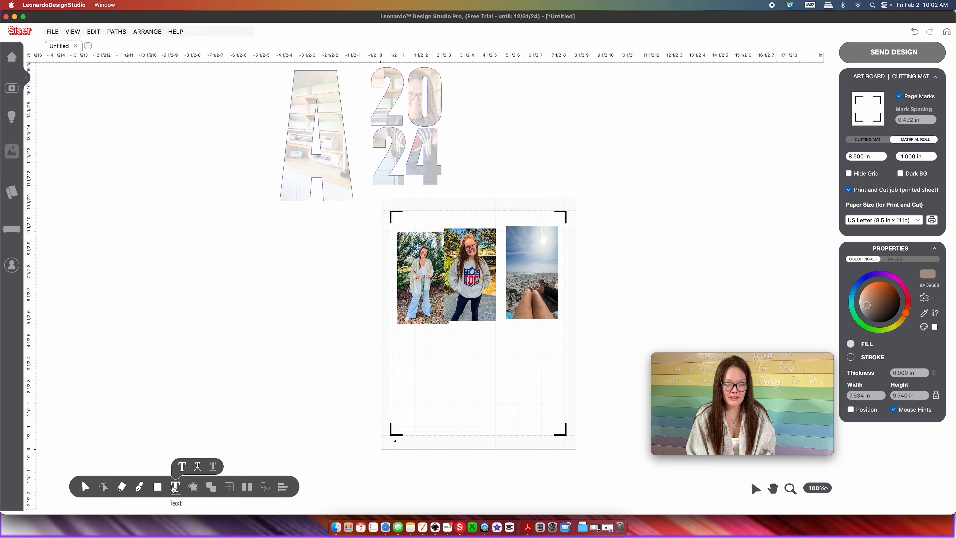
pyautogui.click(181, 468)
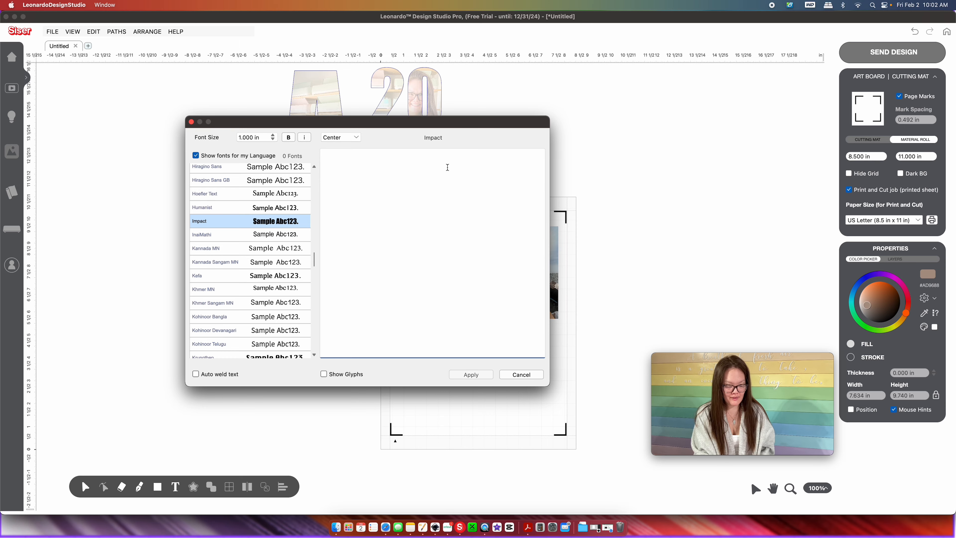
pyautogui.write('HEY')
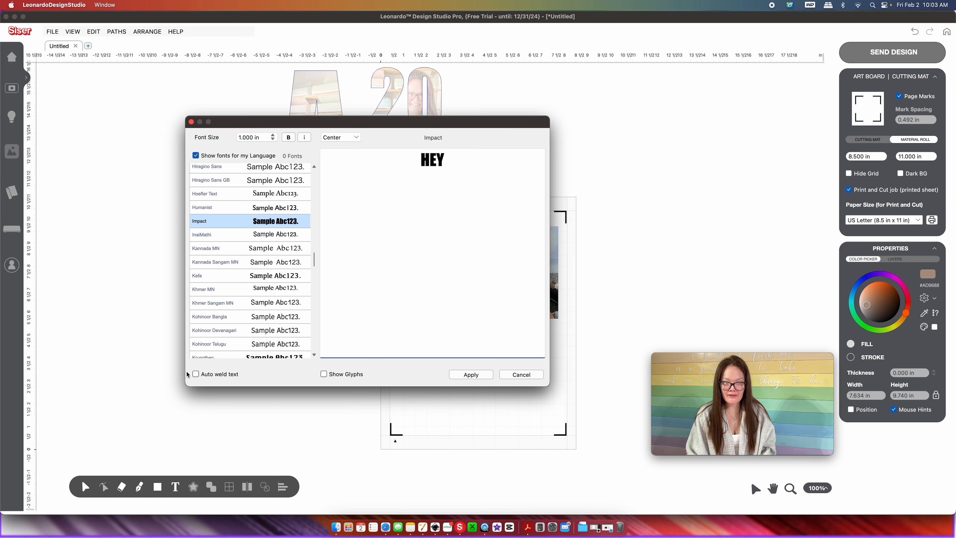
pyautogui.click(486, 376)
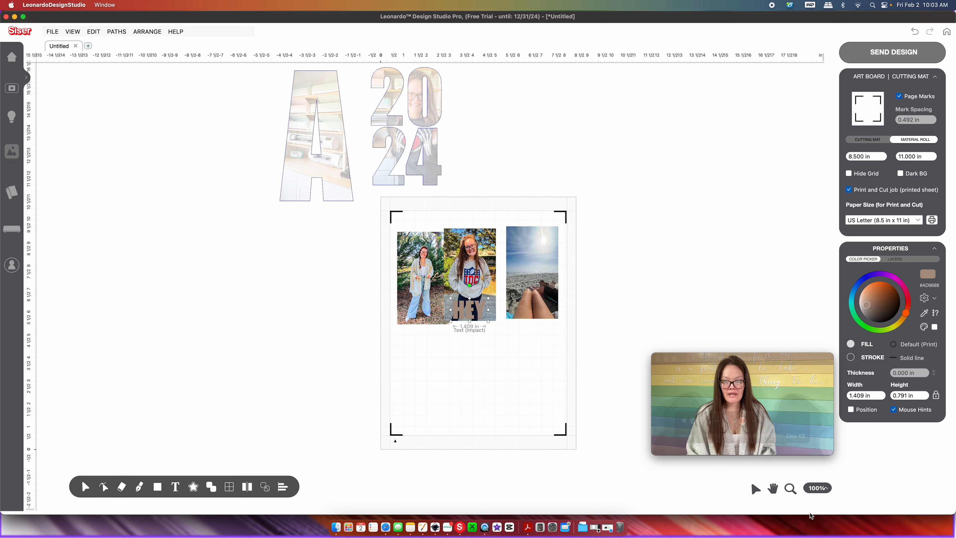
# Line up the three photos side by side and enlarge HEY to about 6.42 by 3.60 in so one letter covers each photo
pyautogui.click(790, 488)
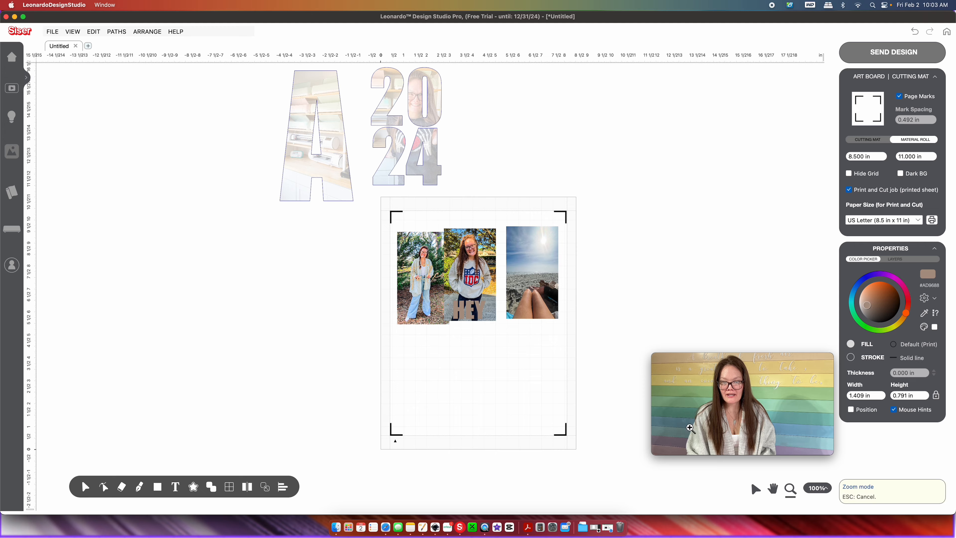
pyautogui.moveTo(386, 217); pyautogui.dragTo(596, 343)
pyautogui.click(756, 488)
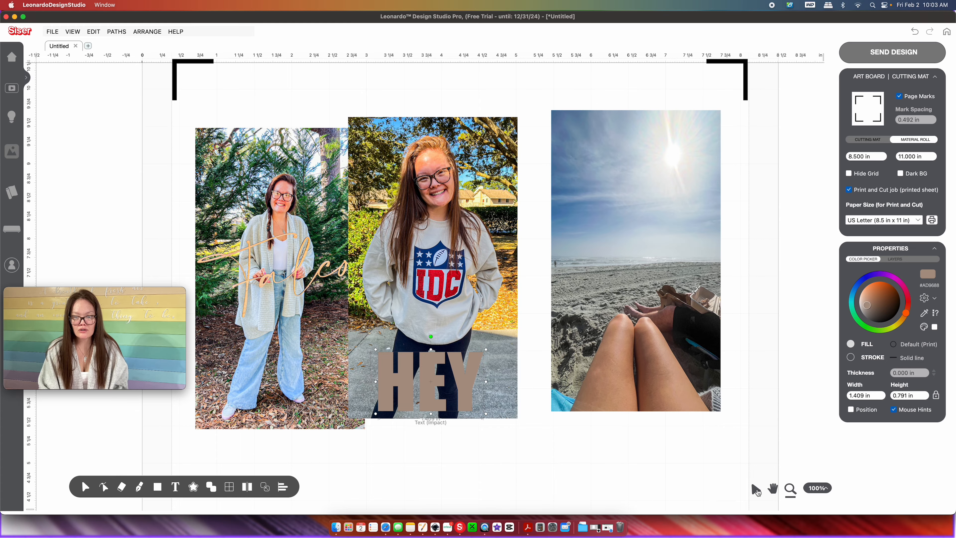
pyautogui.moveTo(468, 390); pyautogui.dragTo(323, 204)
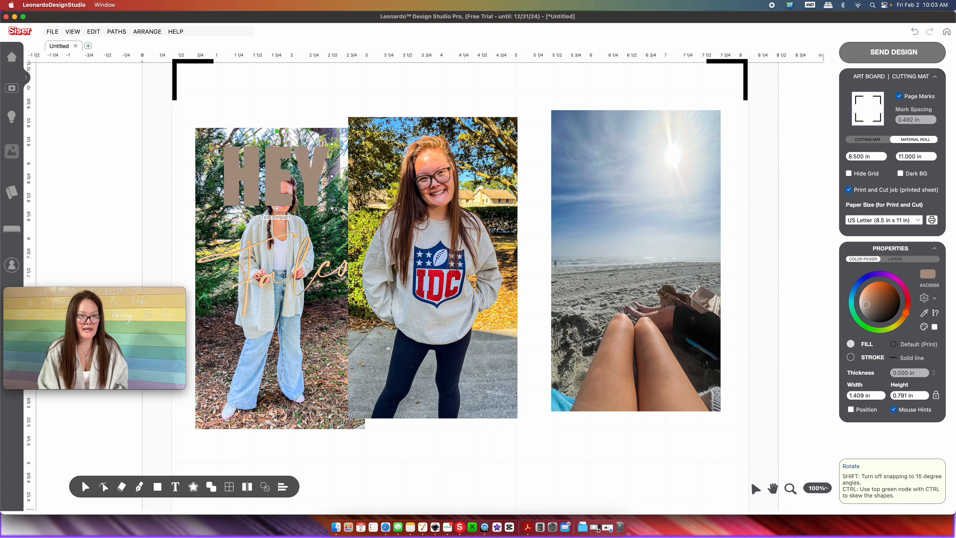
pyautogui.moveTo(373, 248); pyautogui.dragTo(403, 242)
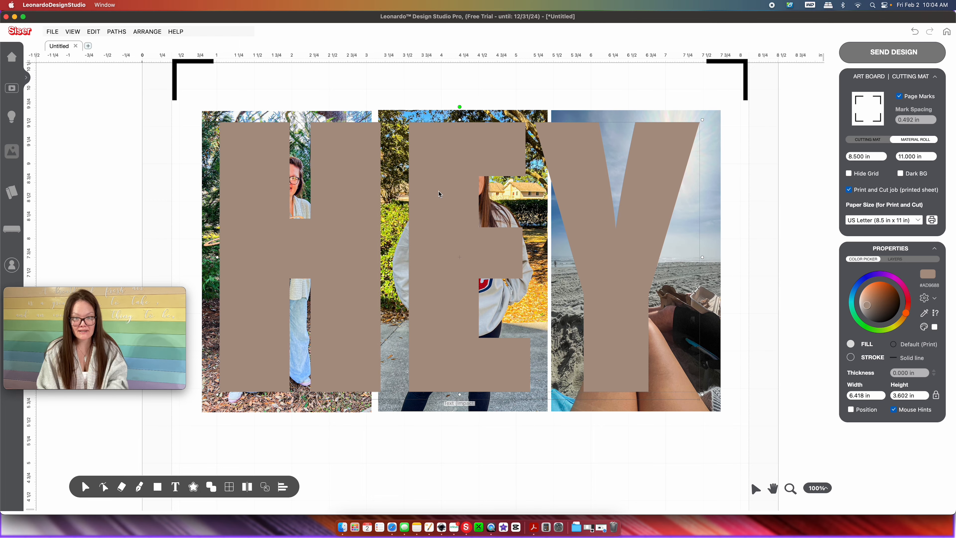
# Assign the Cut tool to the HEY text and ungroup its paths into separate letters
pyautogui.click(915, 345)
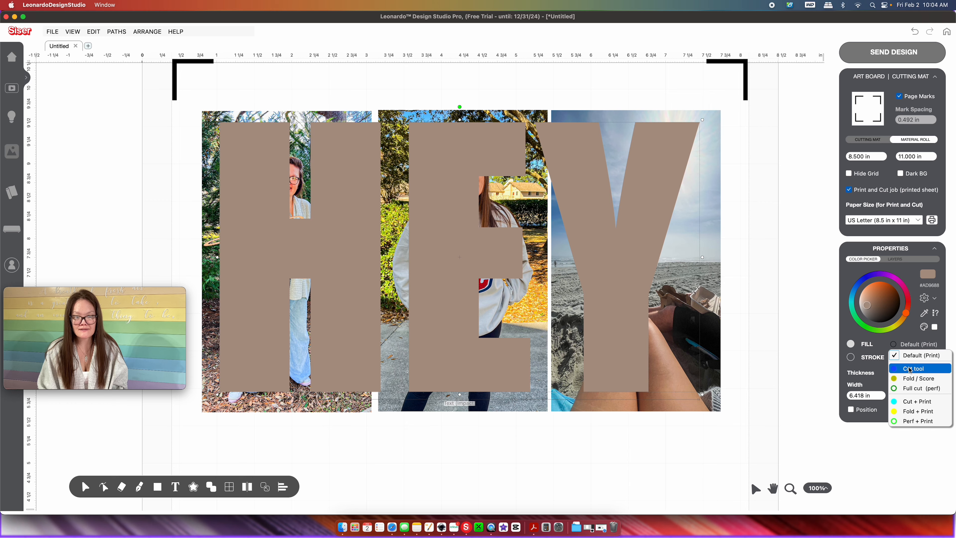
pyautogui.click(909, 369)
pyautogui.rightClick(583, 294)
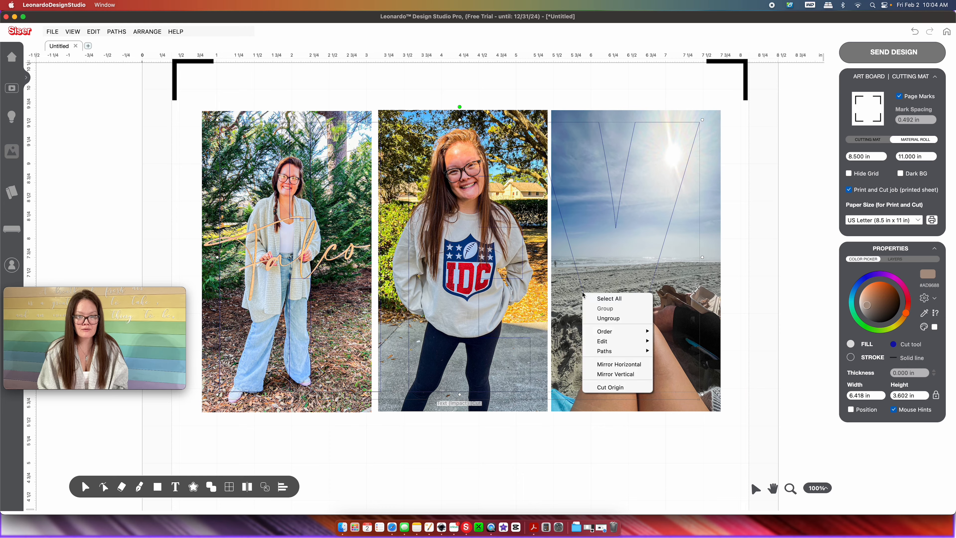
pyautogui.moveTo(625, 351)
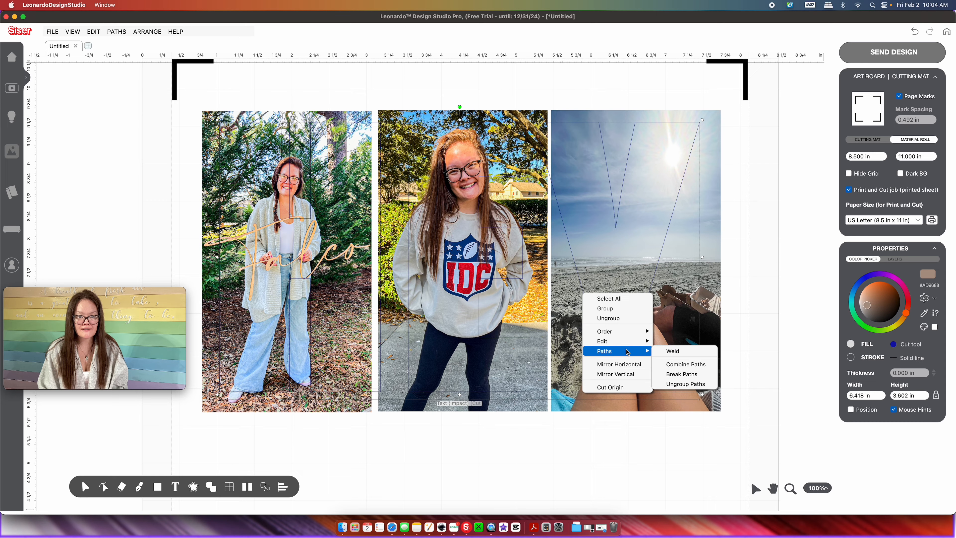
pyautogui.click(676, 384)
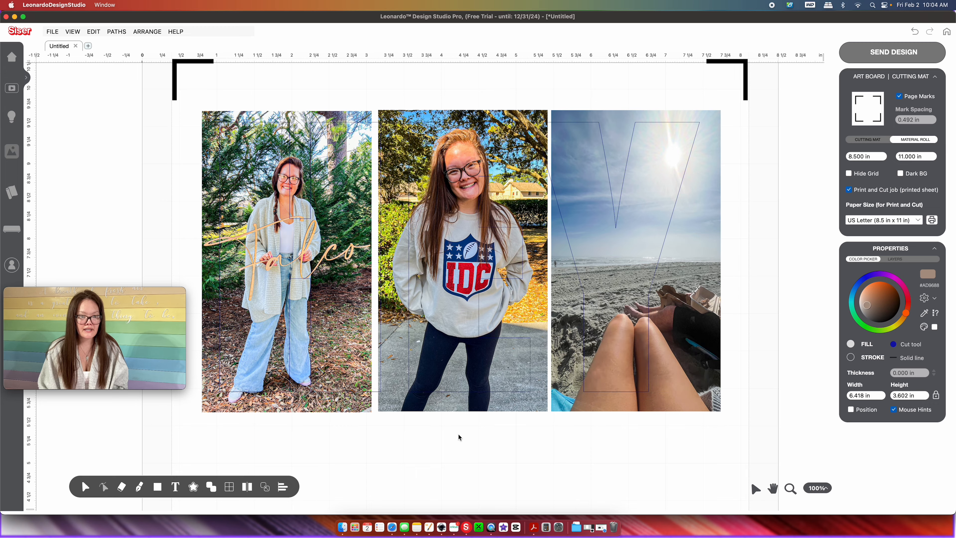
# Move the cardigan photo aside and place the sweatshirt photo behind the H, enlarged to about 3.05 by 5.41 in
pyautogui.click(270, 336)
pyautogui.moveTo(270, 335); pyautogui.dragTo(257, 335)
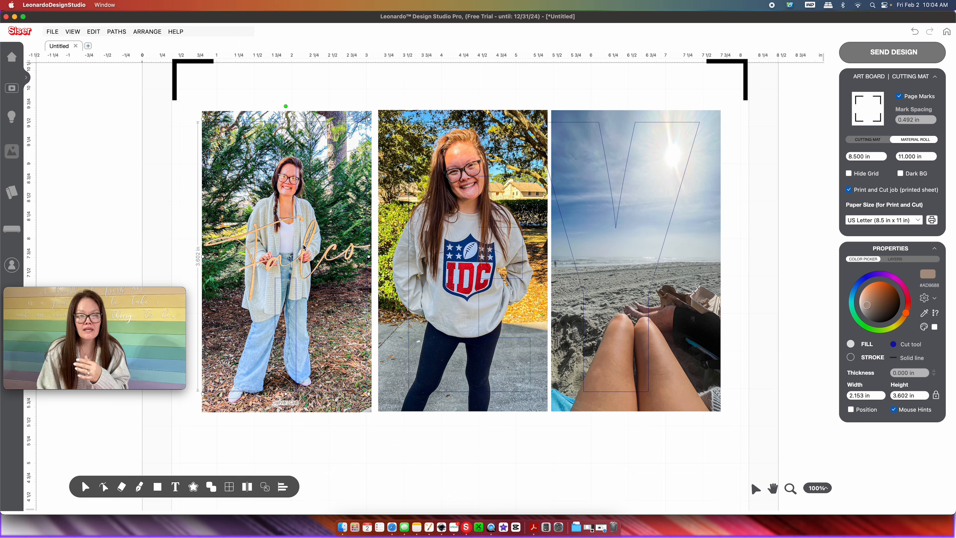
pyautogui.click(278, 402)
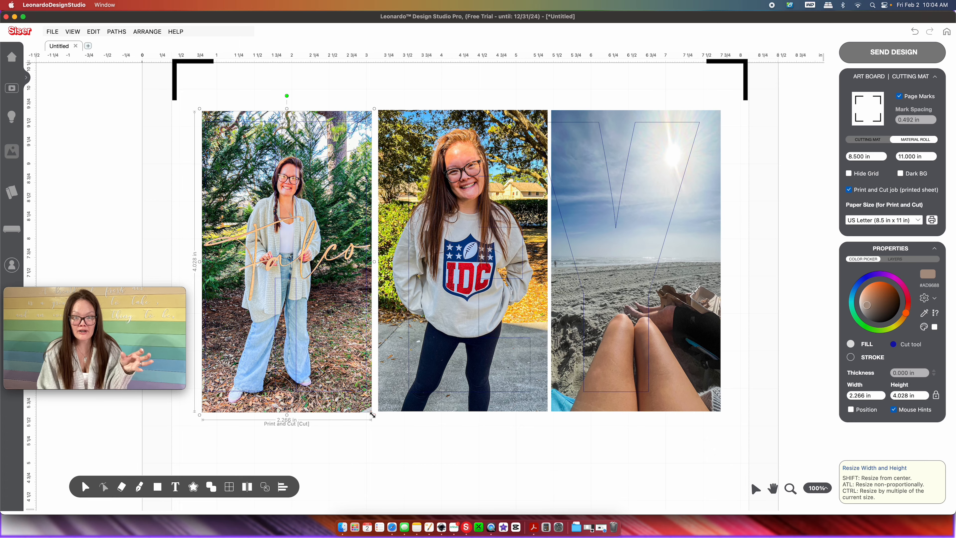
pyautogui.click(371, 331)
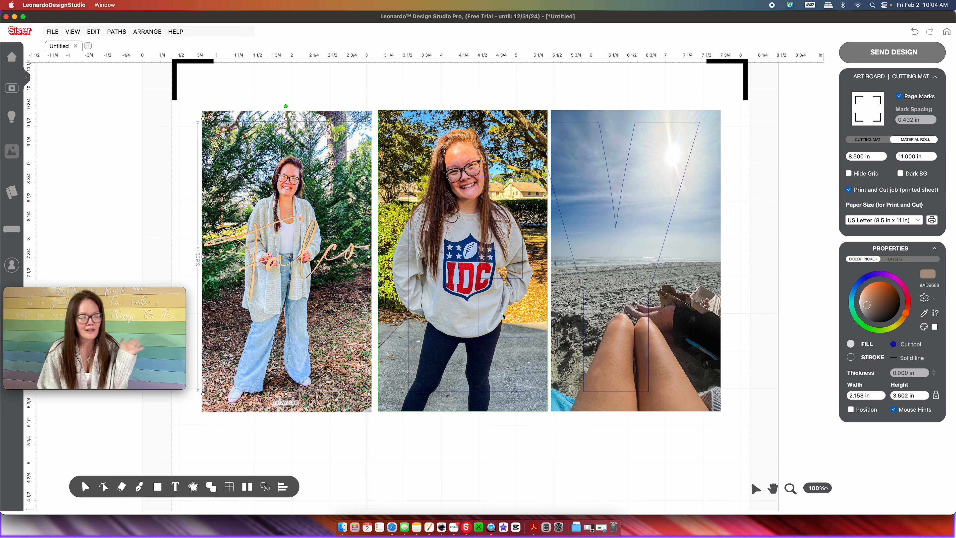
pyautogui.moveTo(319, 302); pyautogui.dragTo(322, 302)
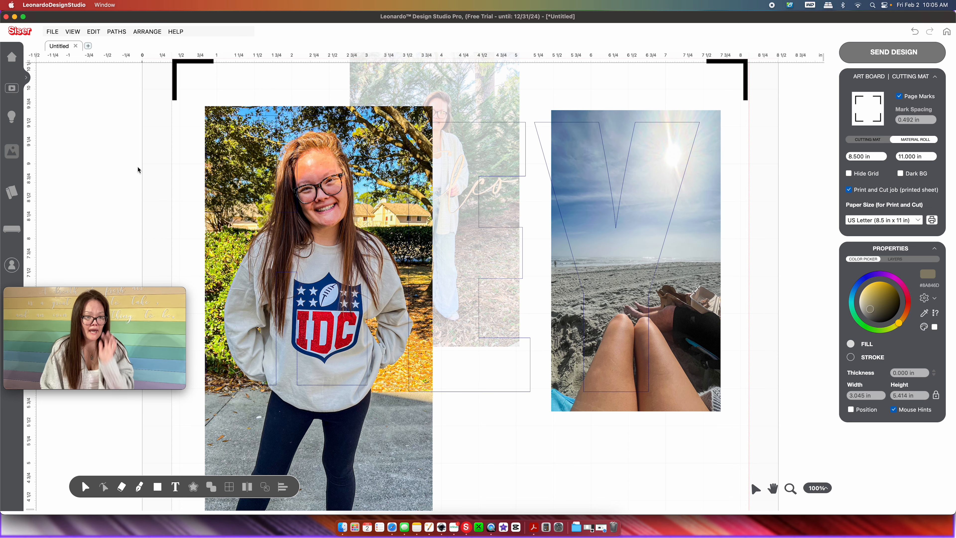
# Change the H from the Cut tool to Default (Print) and intersect it with the enlarged sweatshirt photo
pyautogui.click(309, 183)
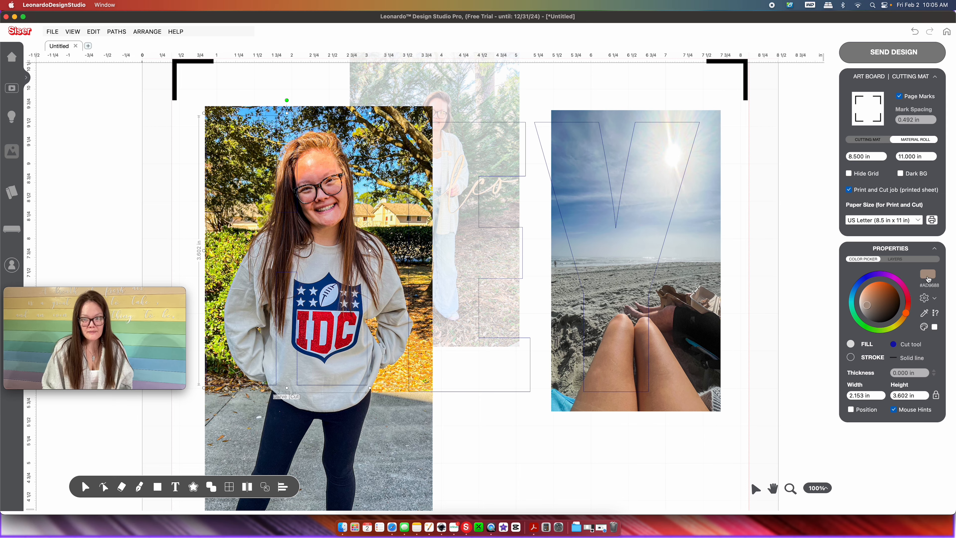
pyautogui.click(920, 356)
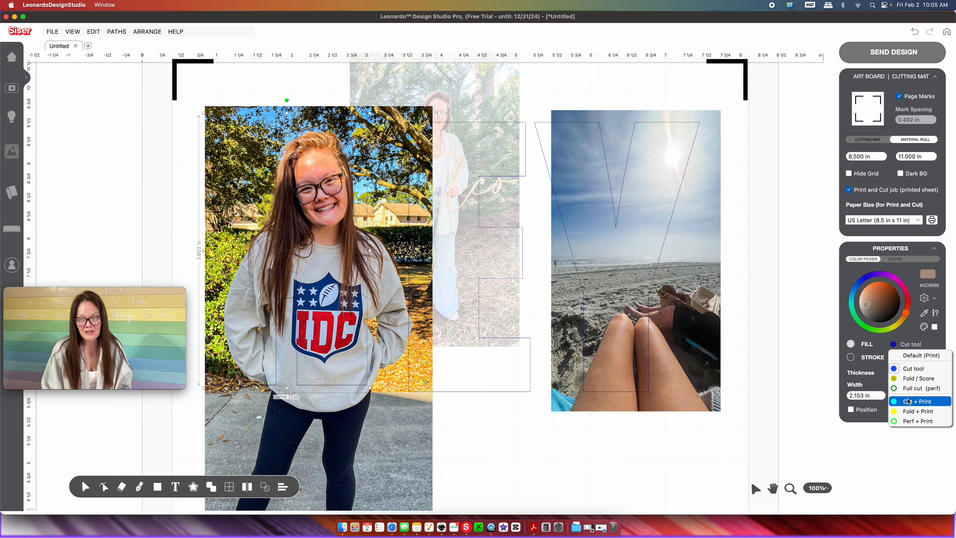
pyautogui.click(913, 359)
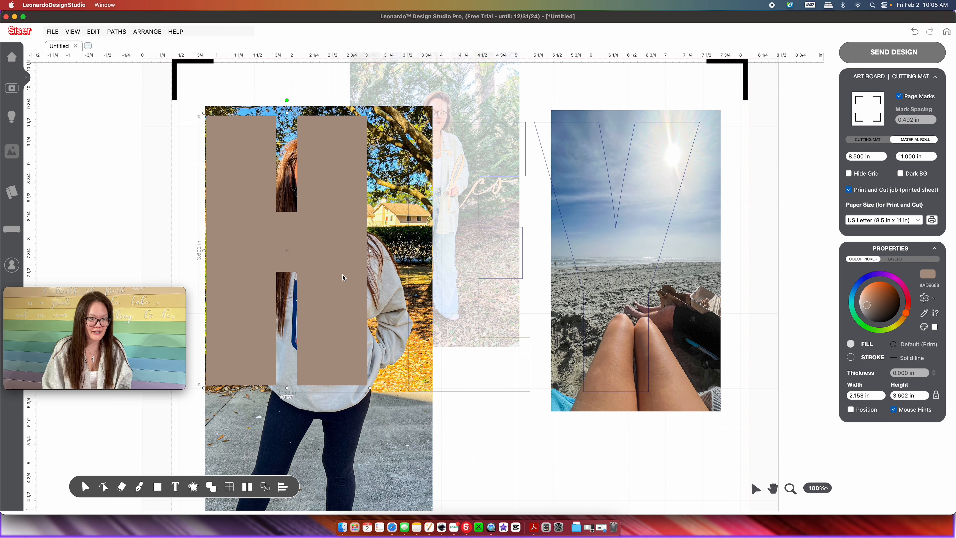
pyautogui.moveTo(137, 165); pyautogui.dragTo(242, 219)
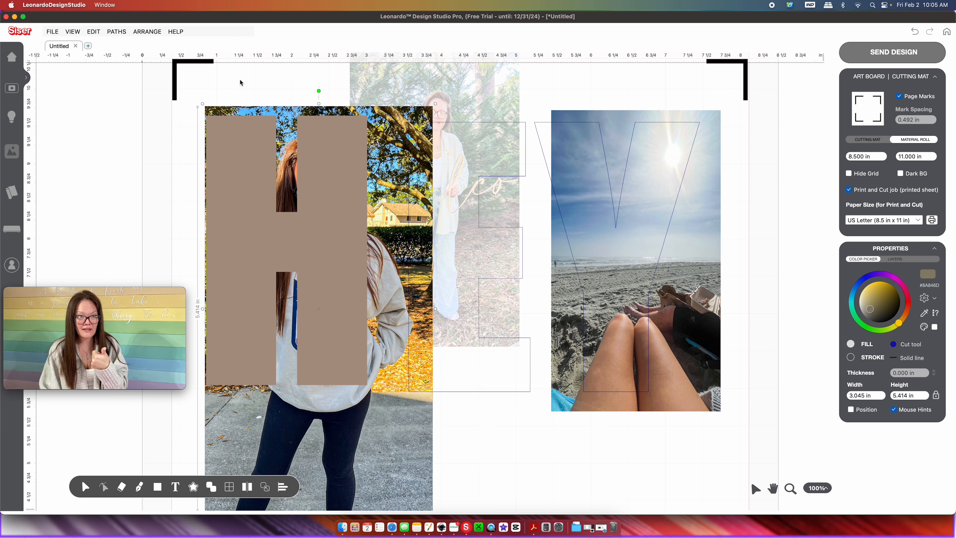
pyautogui.click(120, 31)
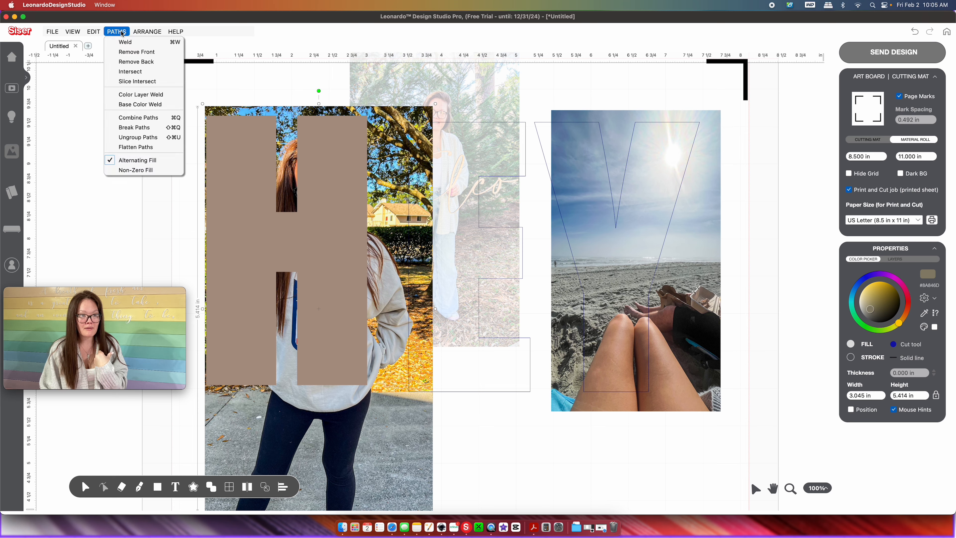
pyautogui.click(131, 81)
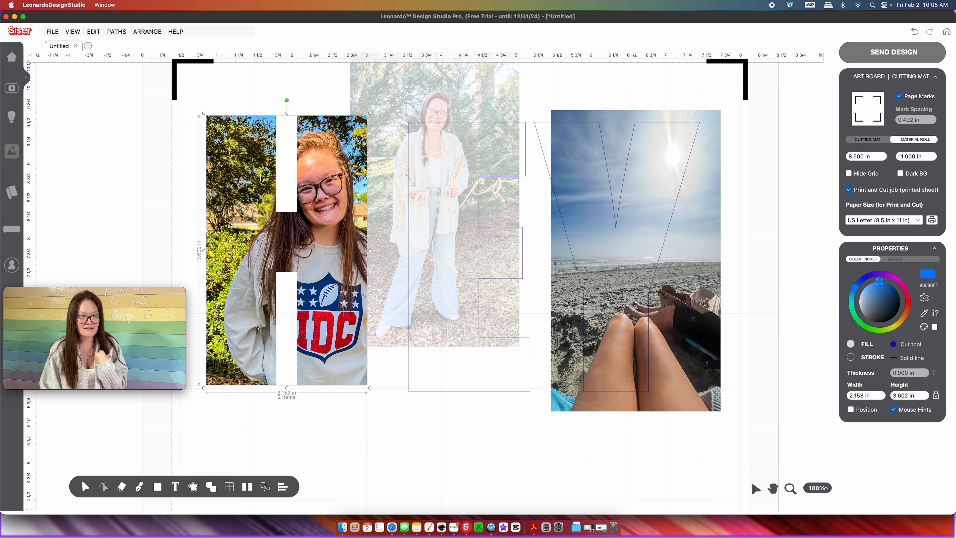
# Position the cardigan photo behind the E and intersect the two so the photo fills the letter
pyautogui.moveTo(428, 82); pyautogui.dragTo(437, 139)
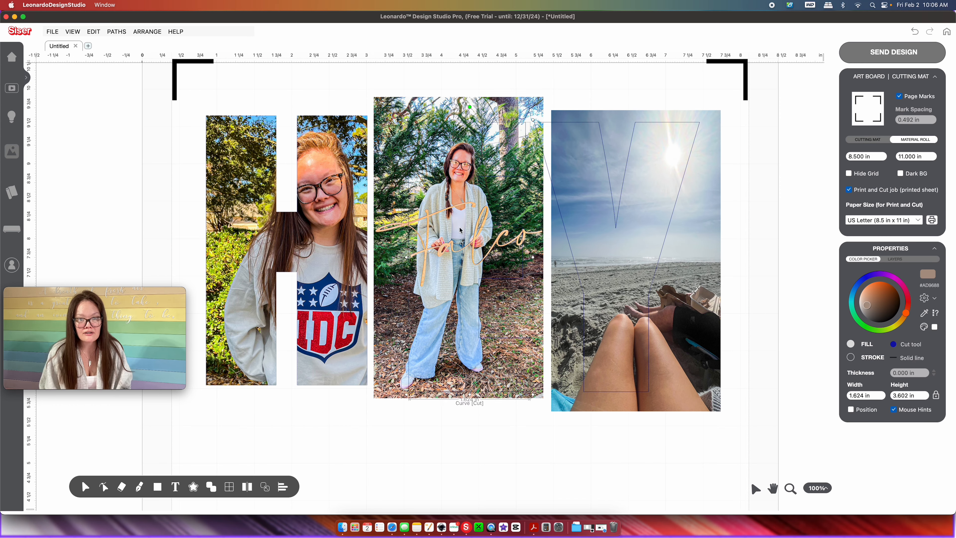
pyautogui.click(455, 438)
pyautogui.moveTo(450, 418); pyautogui.dragTo(434, 85)
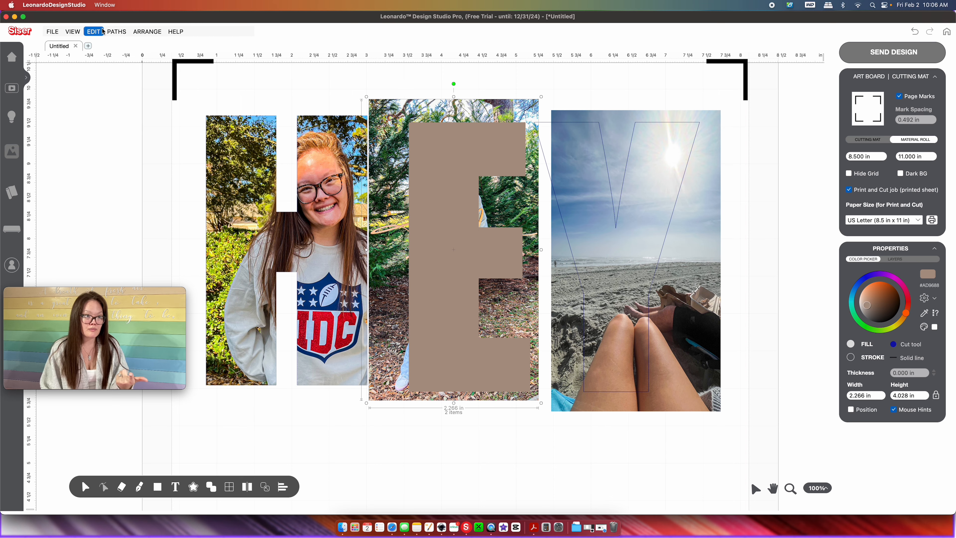
pyautogui.click(116, 31)
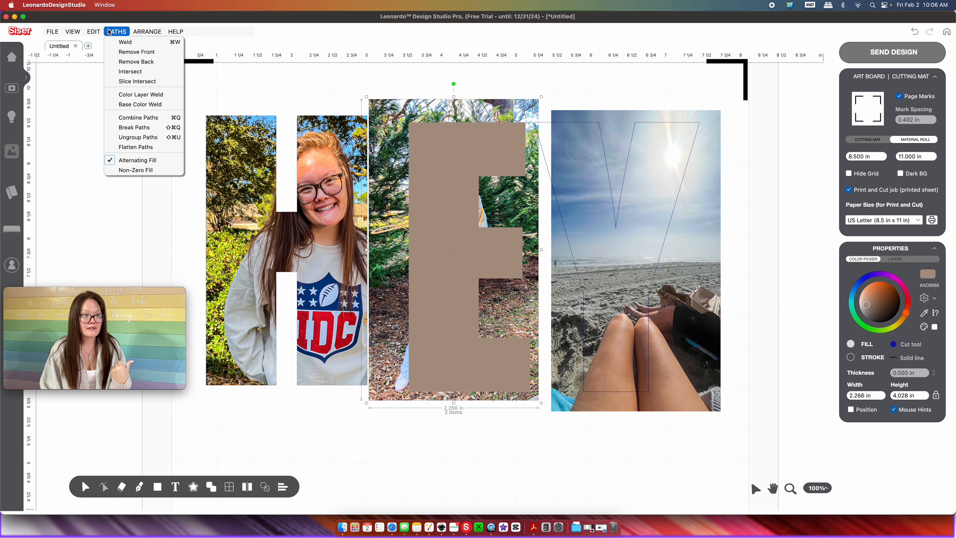
pyautogui.click(124, 72)
# Shift the beach photo behind the Y, enlarge it to about 2.31 by 4.10 in, and intersect it with the letter
pyautogui.moveTo(635, 260); pyautogui.dragTo(616, 252)
pyautogui.moveTo(703, 405); pyautogui.dragTo(706, 412)
pyautogui.moveTo(734, 433); pyautogui.dragTo(433, 88)
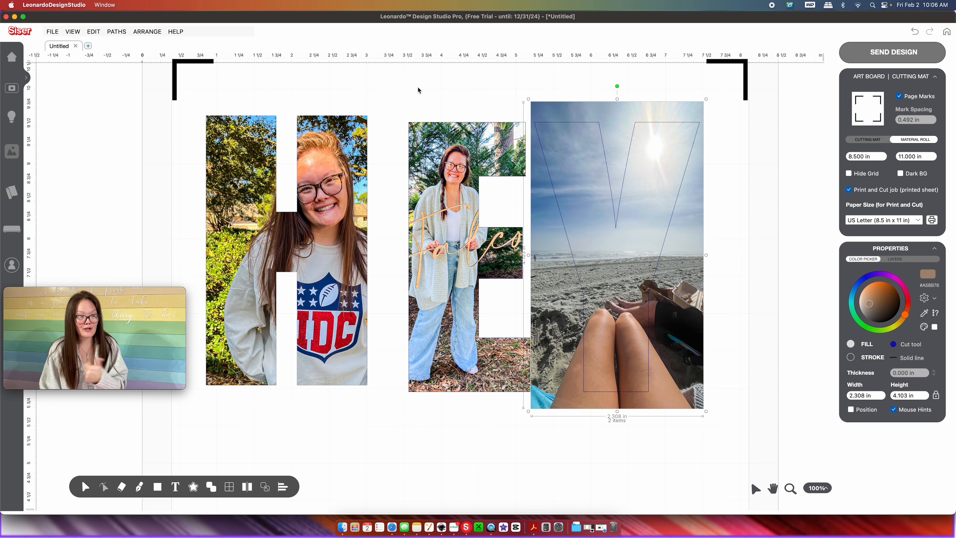
pyautogui.click(113, 30)
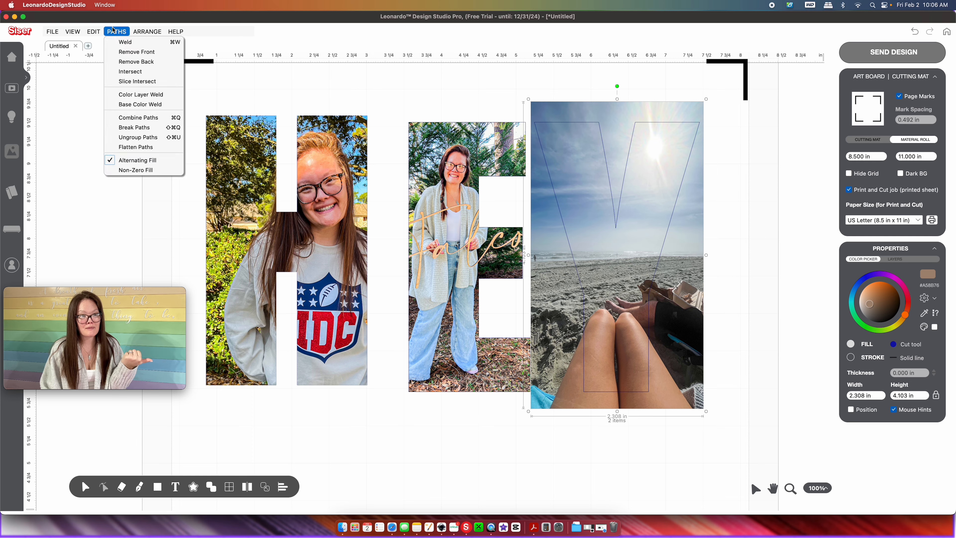
pyautogui.click(142, 74)
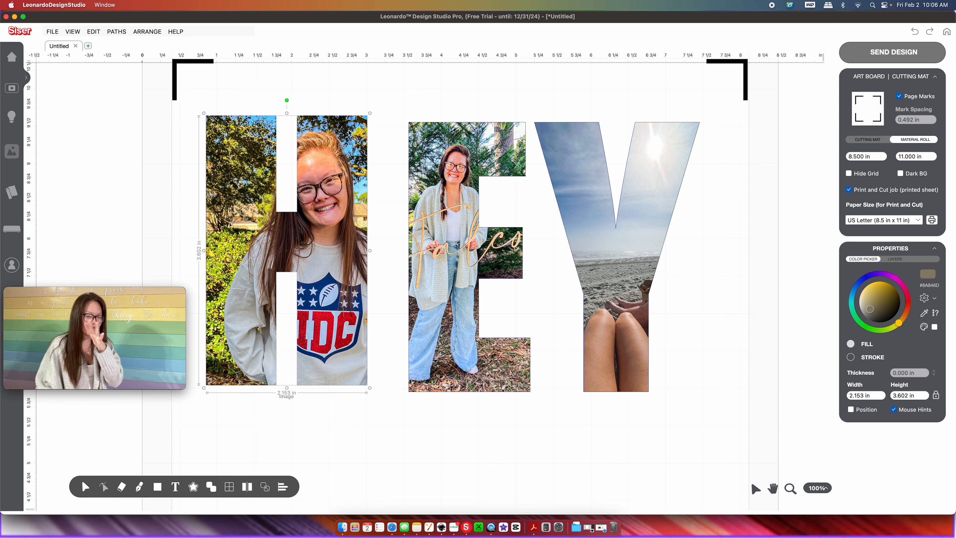
# Select all the photo-filled letters and align their vertical centers
pyautogui.click(679, 235)
pyautogui.press('super+a')
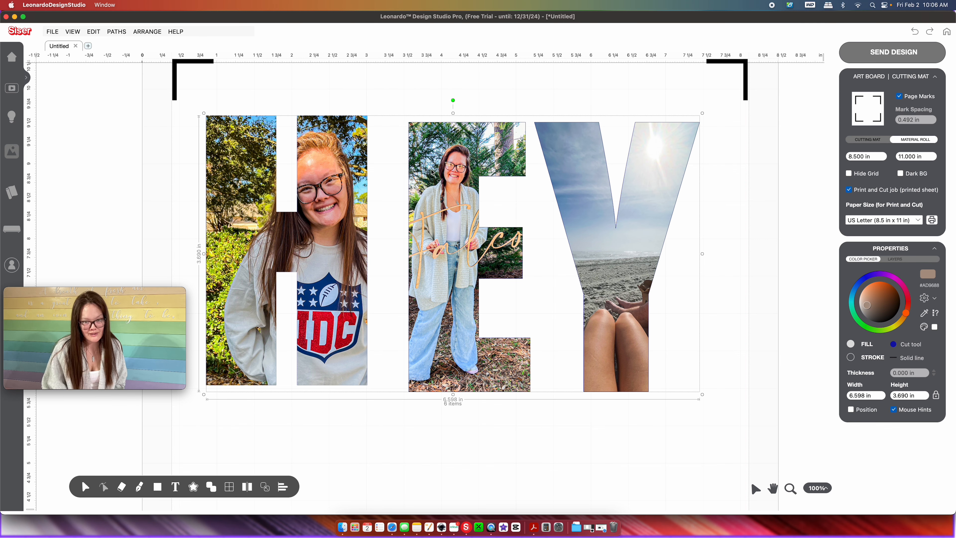
pyautogui.click(283, 486)
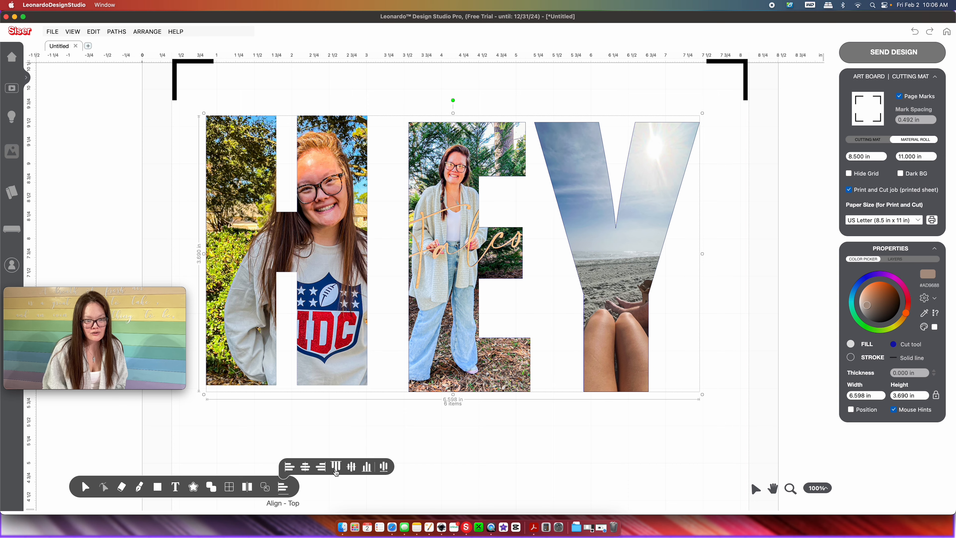
pyautogui.click(352, 471)
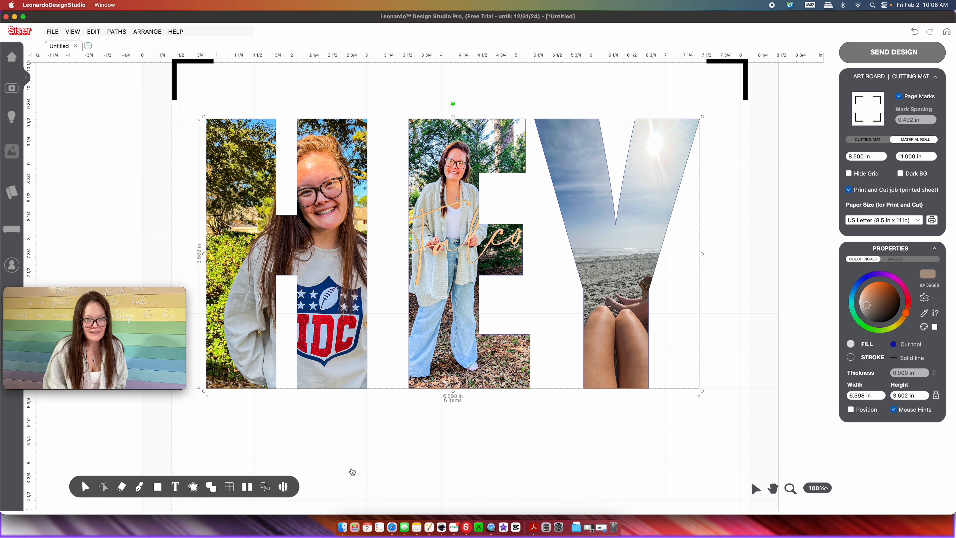
# Move the H and Y closer to the E for an overall width of about 6.06 in and group all the letters
pyautogui.click(361, 371)
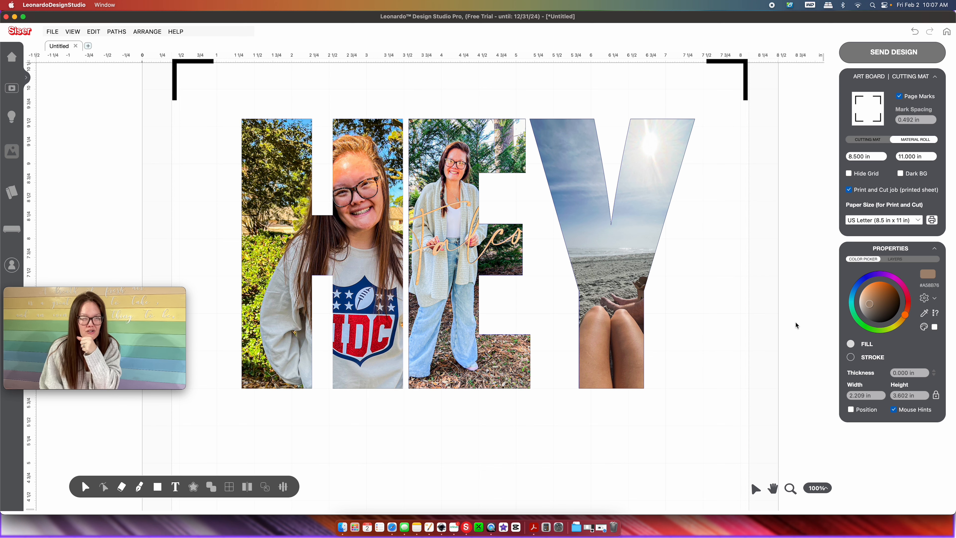
pyautogui.moveTo(796, 322); pyautogui.dragTo(199, 262)
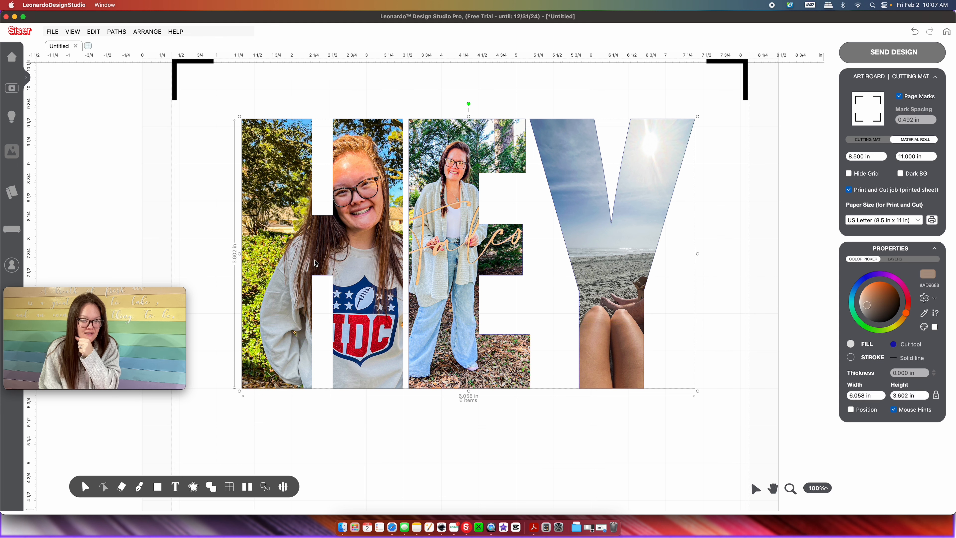
pyautogui.rightClick(315, 263)
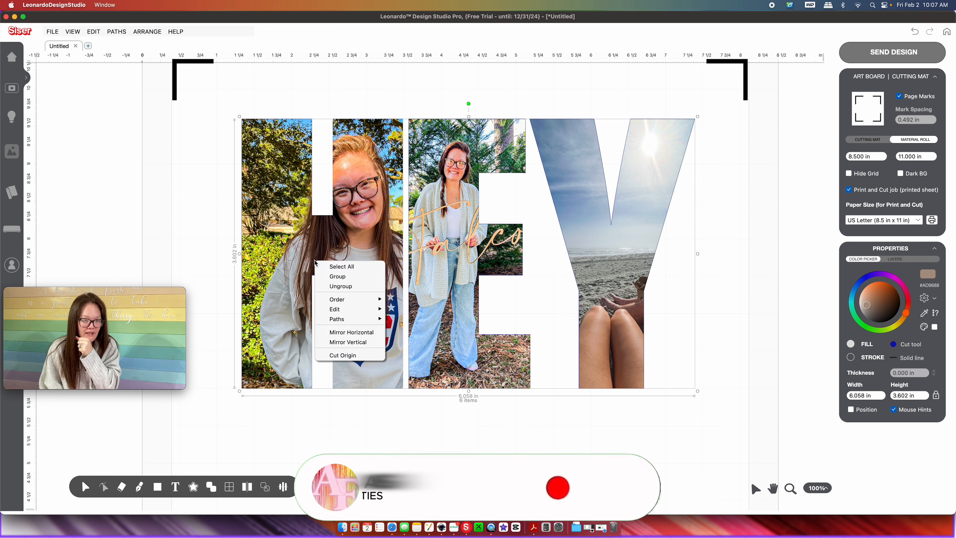
pyautogui.click(329, 278)
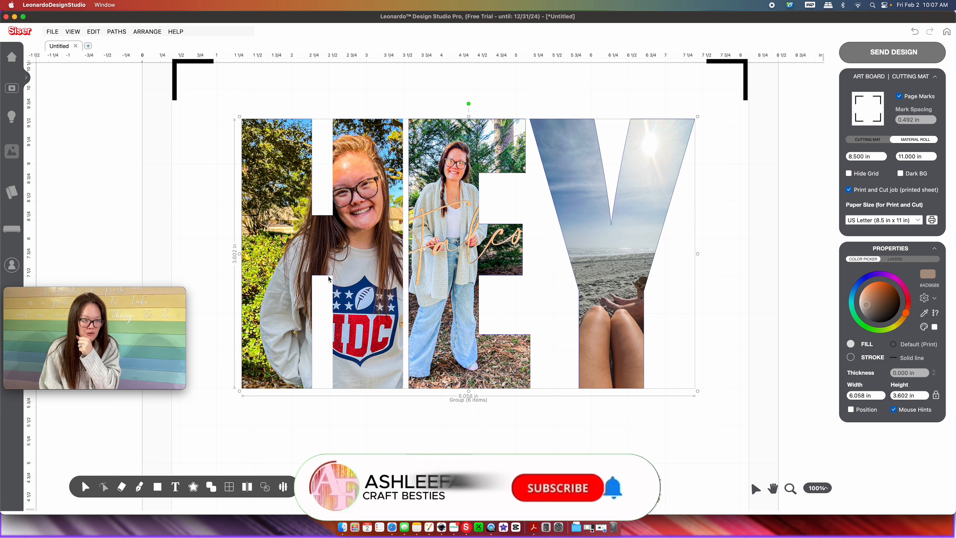
# Preview all artwork that fits on the page as a print and cut job, inspect its cutting contours, and return to the design
pyautogui.click(816, 489)
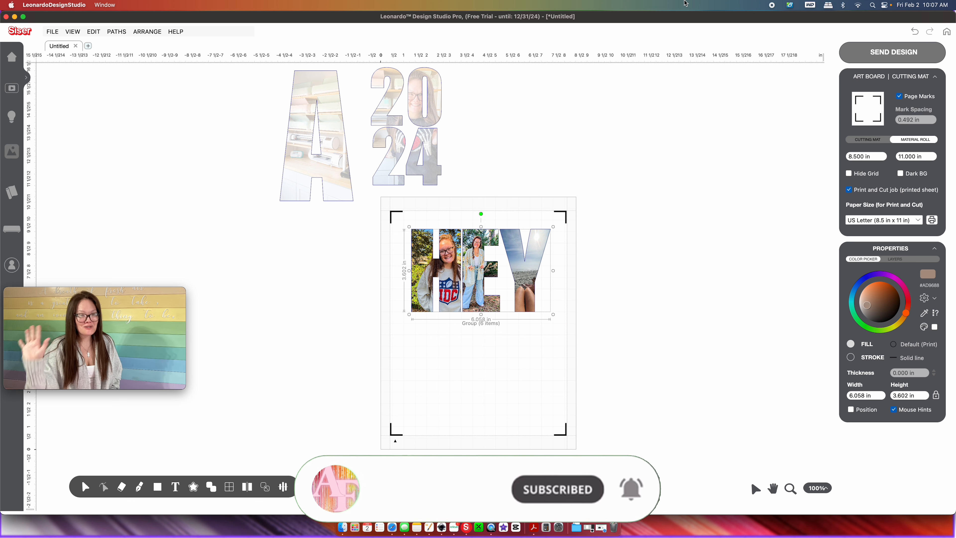
pyautogui.click(876, 56)
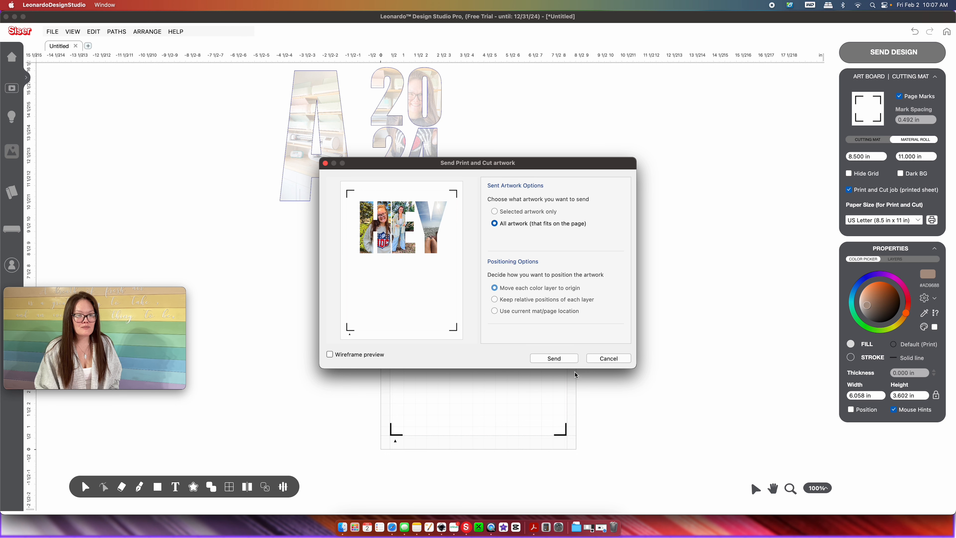
pyautogui.click(572, 360)
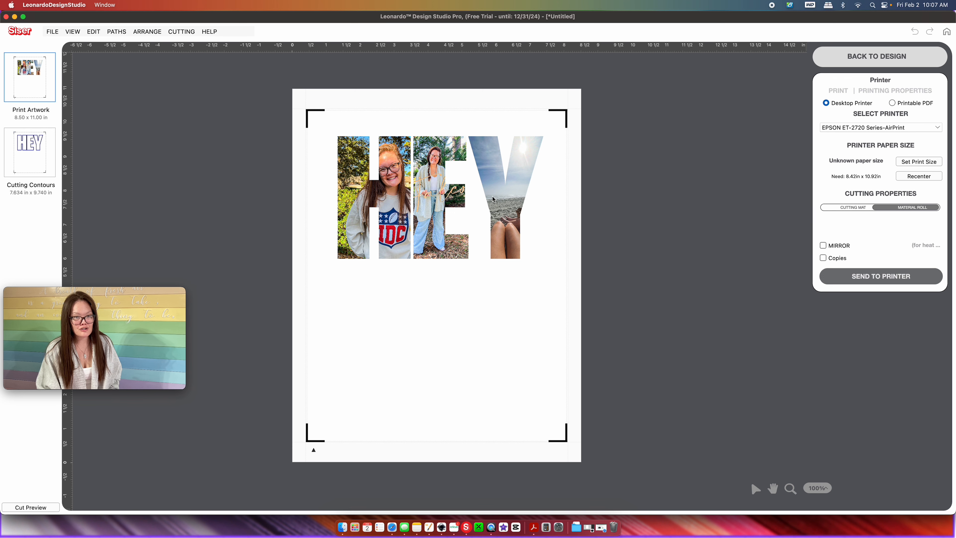
pyautogui.click(30, 144)
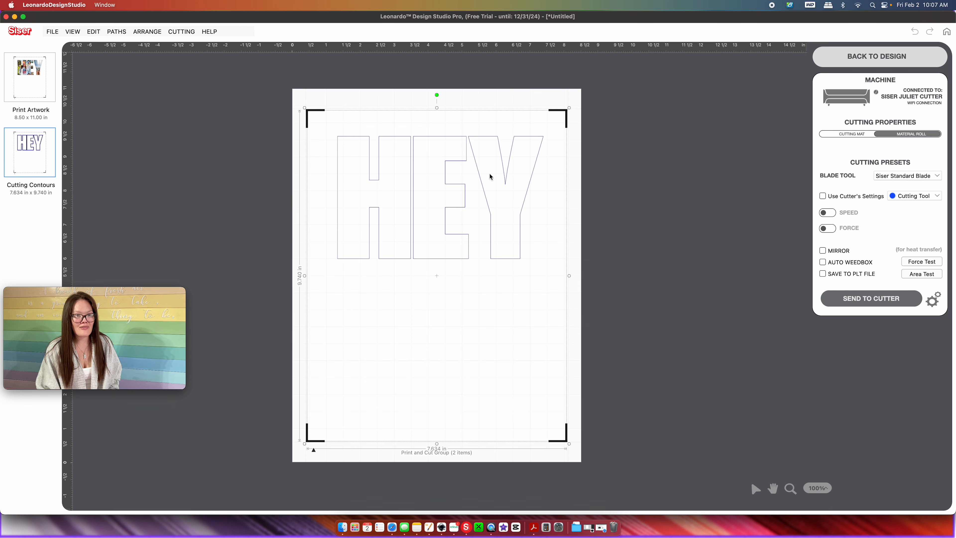
pyautogui.click(859, 57)
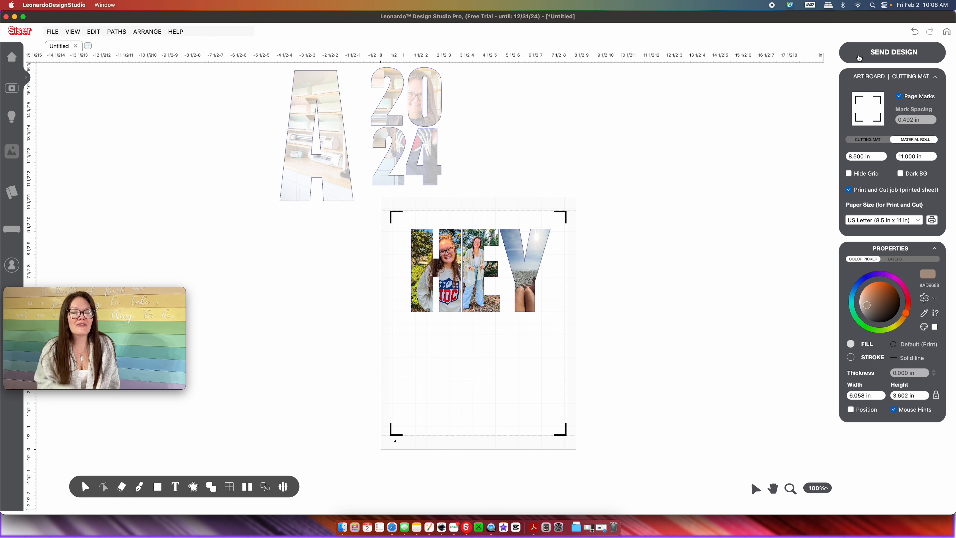